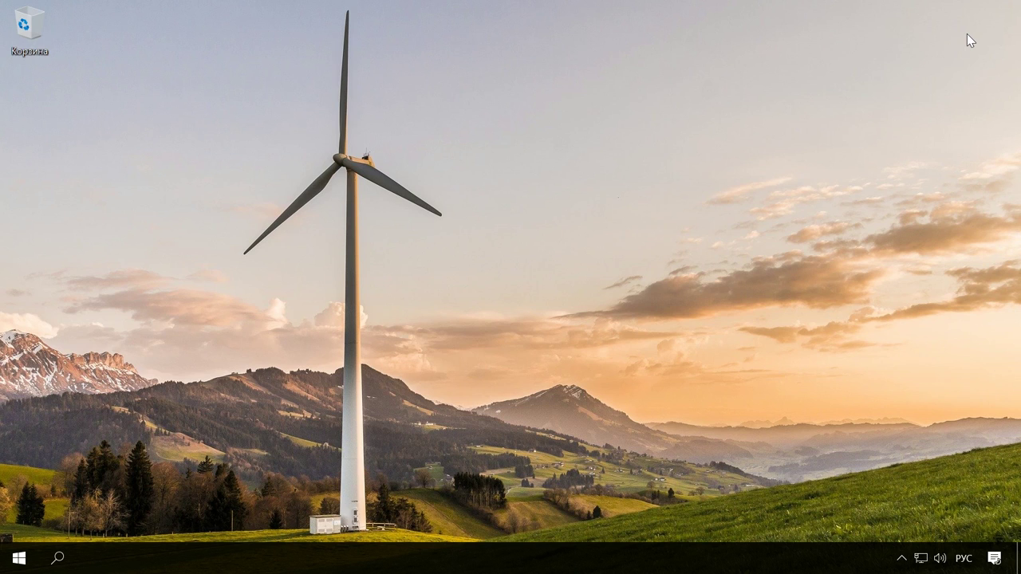
# - Open Windows Disk Management, enlarge the disk map and the volume name column, and examine the unallocated area on Disk 1
pyautogui.rightClick(16, 557)
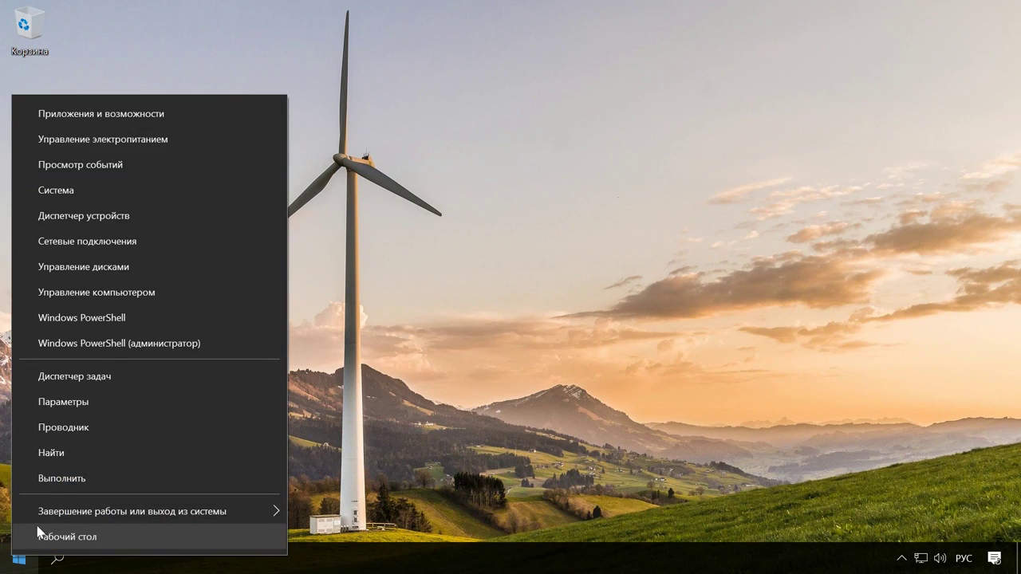
pyautogui.click(122, 270)
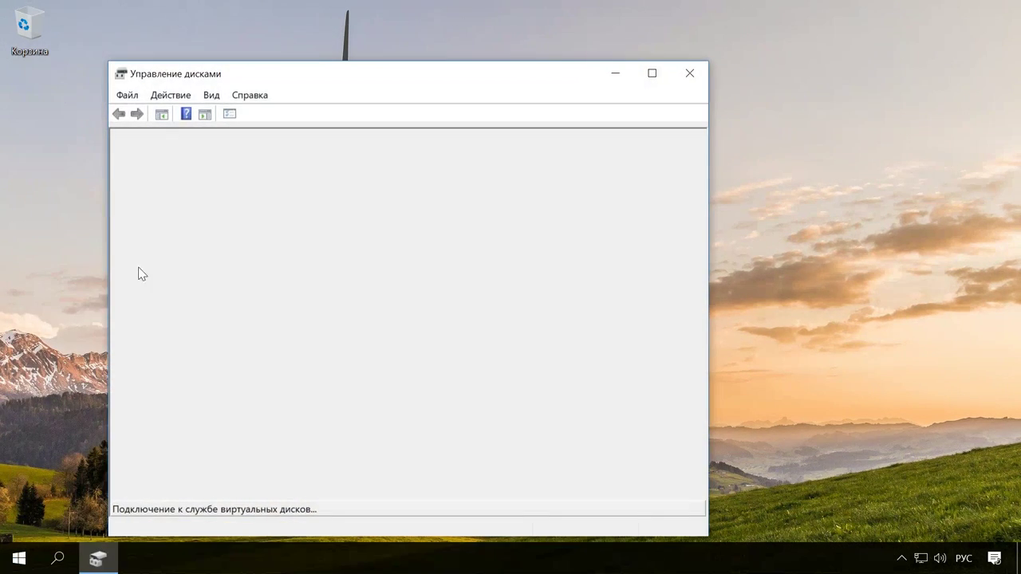
pyautogui.moveTo(273, 74); pyautogui.dragTo(399, 45)
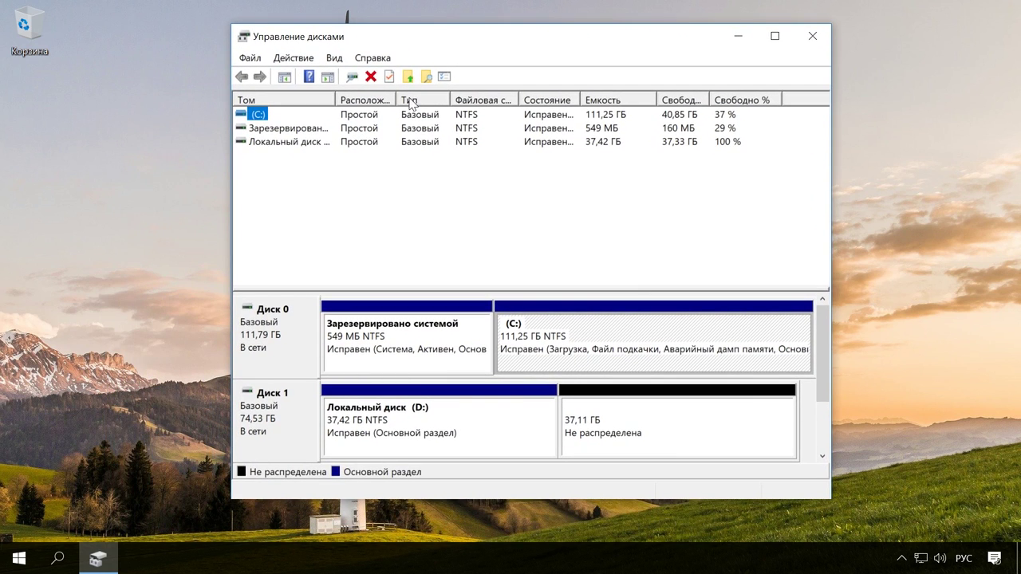
pyautogui.moveTo(460, 289); pyautogui.dragTo(459, 191)
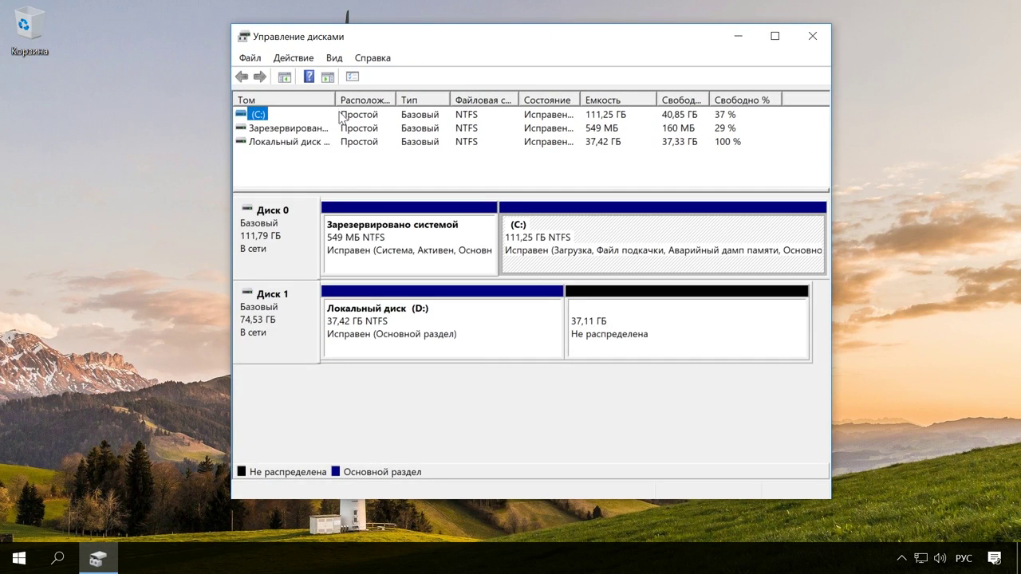
pyautogui.moveTo(336, 99); pyautogui.dragTo(376, 101)
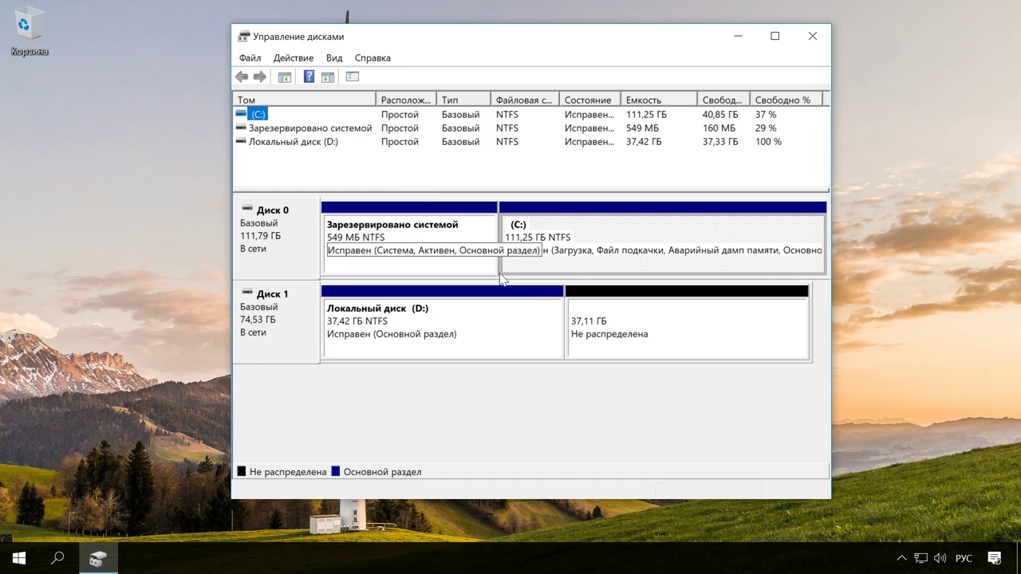
pyautogui.click(678, 340)
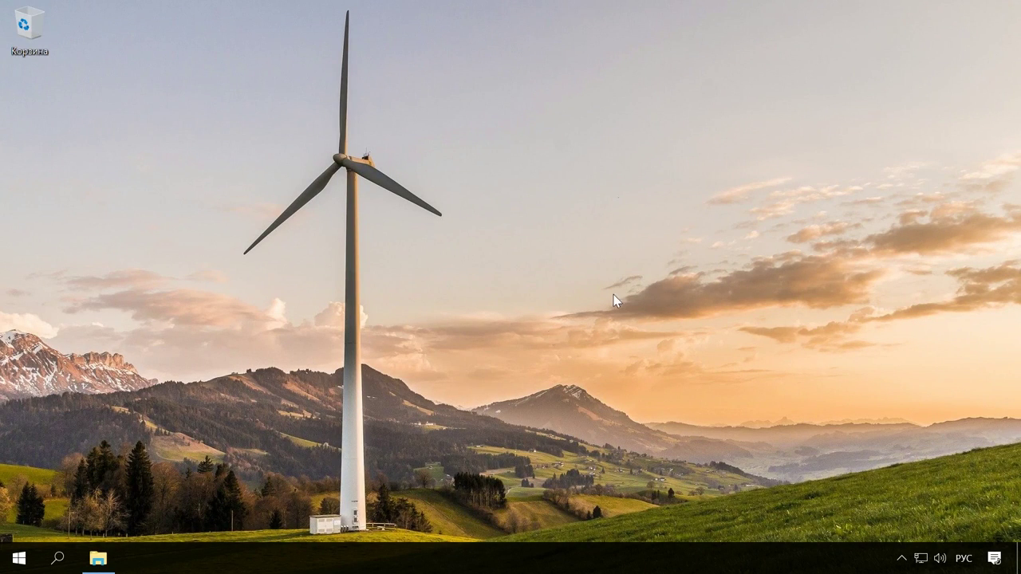
# - Browse local disk E: in File Explorer, viewing the VPN сервер and Драйвера - Цифровая подпись драйверов folders
pyautogui.click(98, 558)
pyautogui.click(539, 317)
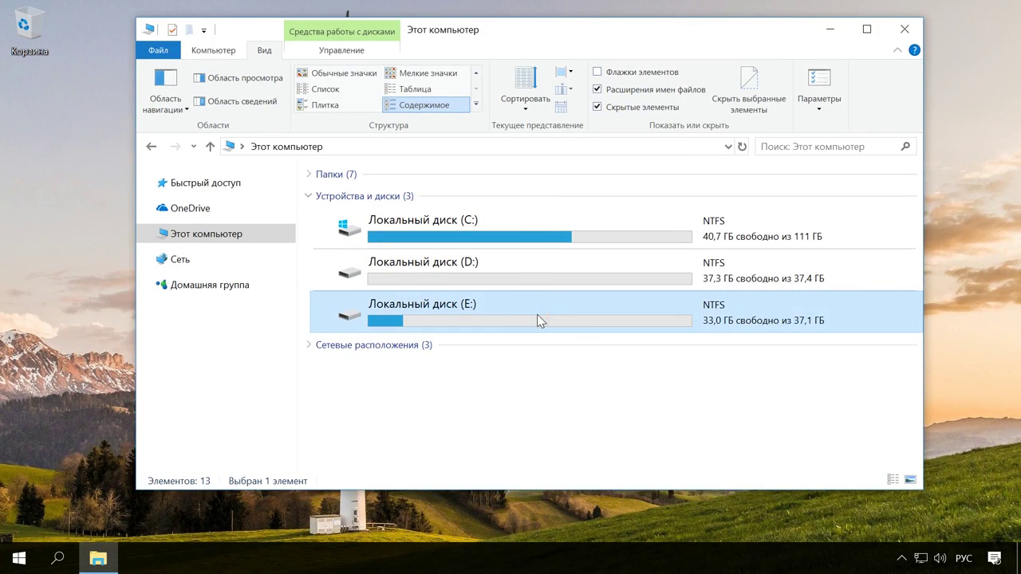
pyautogui.doubleClick(586, 322)
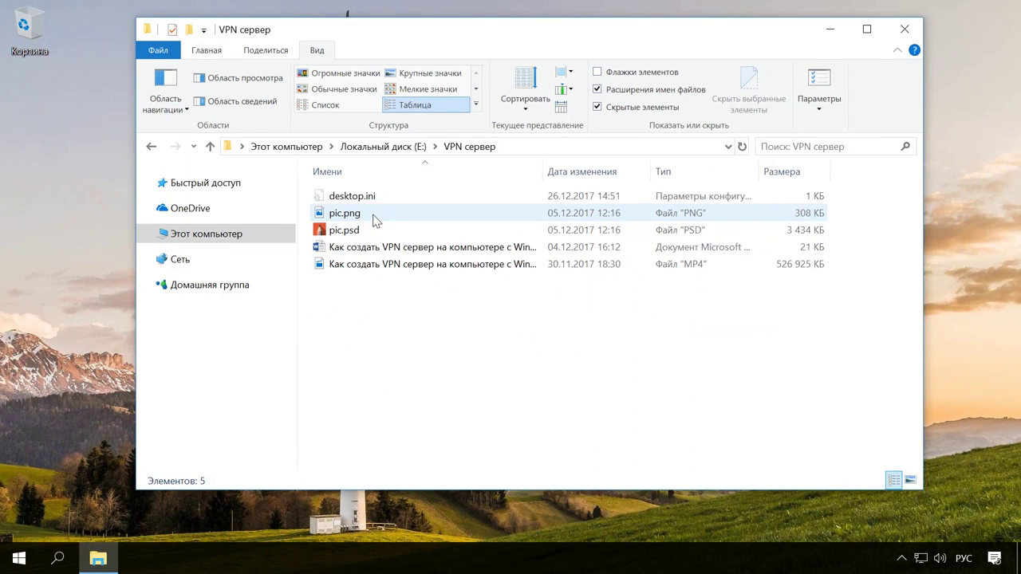
pyautogui.click(211, 147)
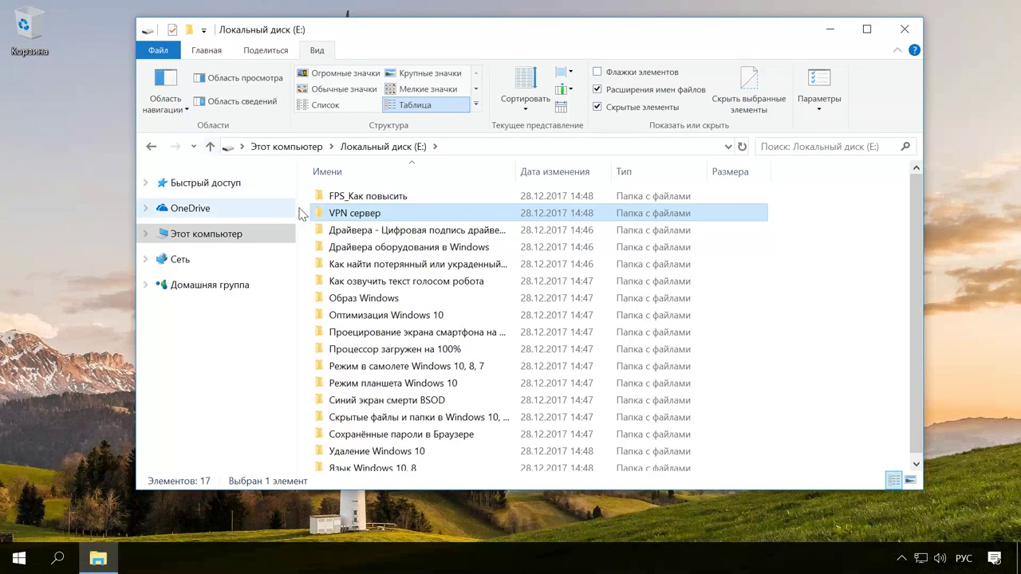
pyautogui.doubleClick(364, 229)
pyautogui.click(210, 147)
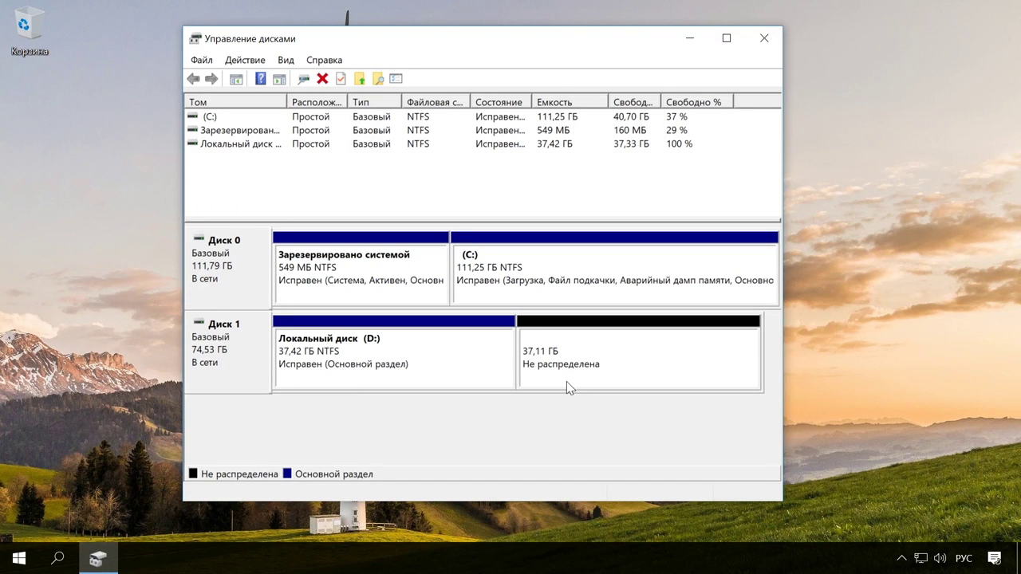
# - Close Disk Management and check in File Explorer which local drives are listed under Этот компьютер
pyautogui.click(769, 38)
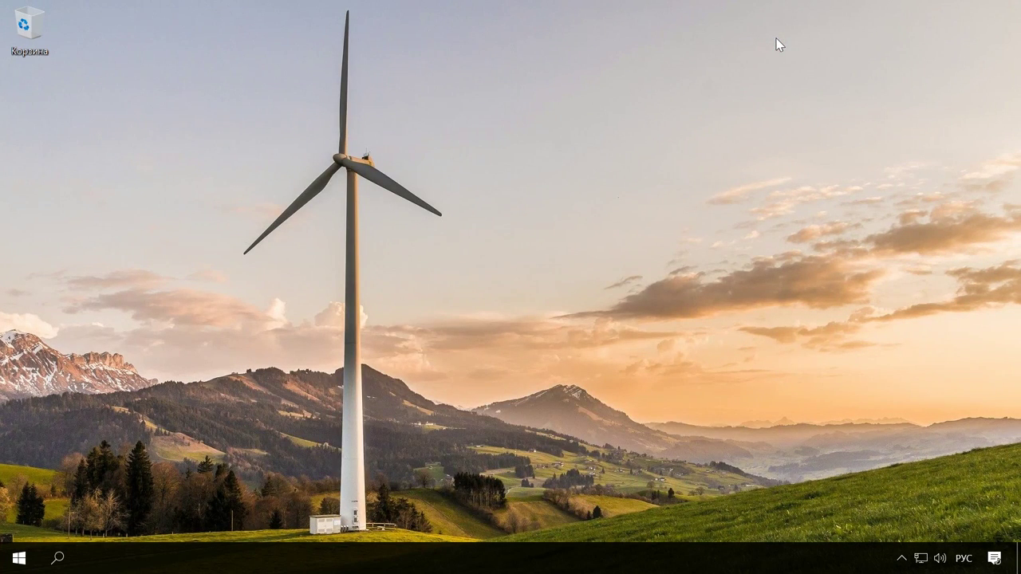
pyautogui.press('super+e')
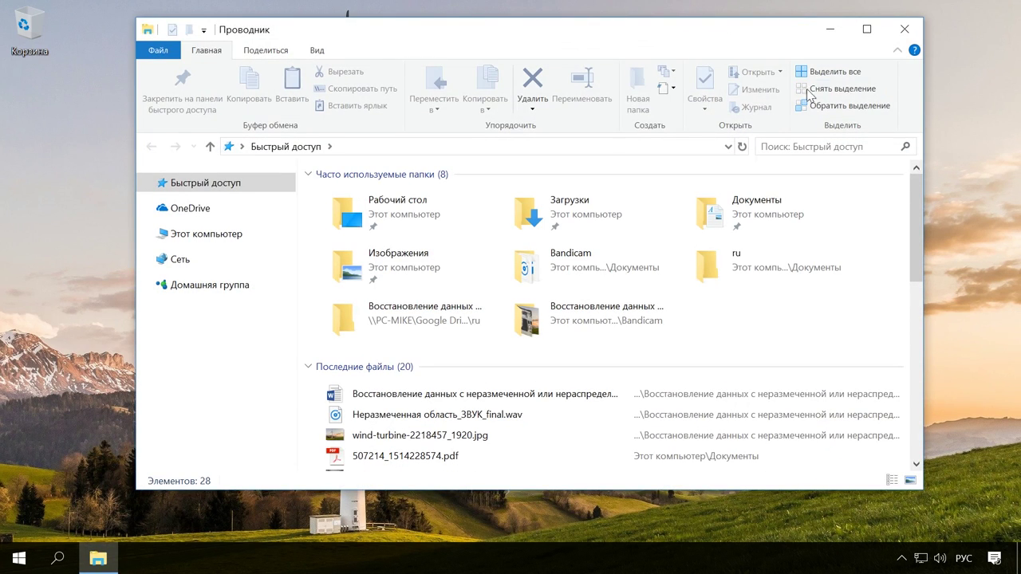
pyautogui.click(225, 233)
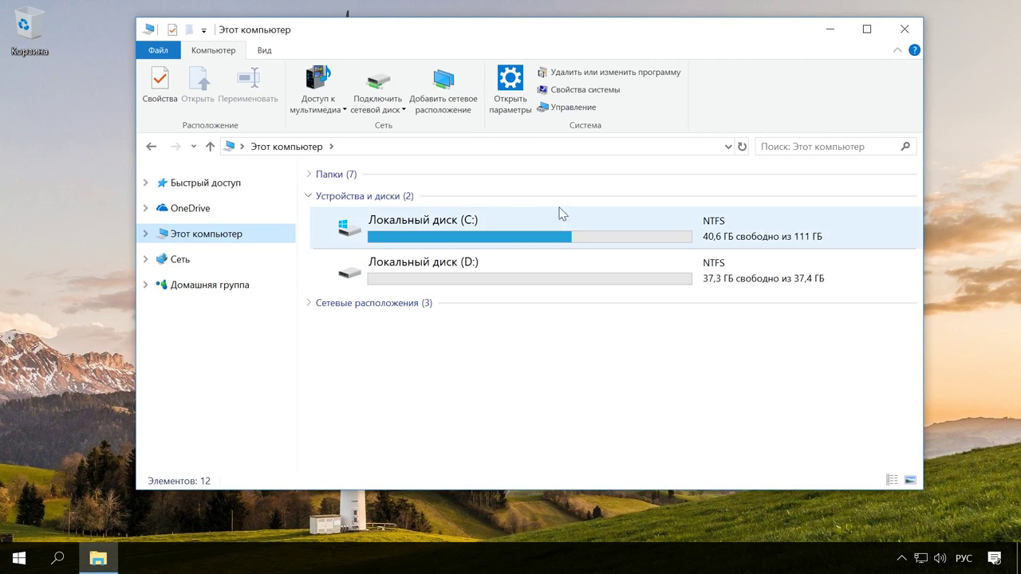
pyautogui.click(668, 277)
pyautogui.click(607, 232)
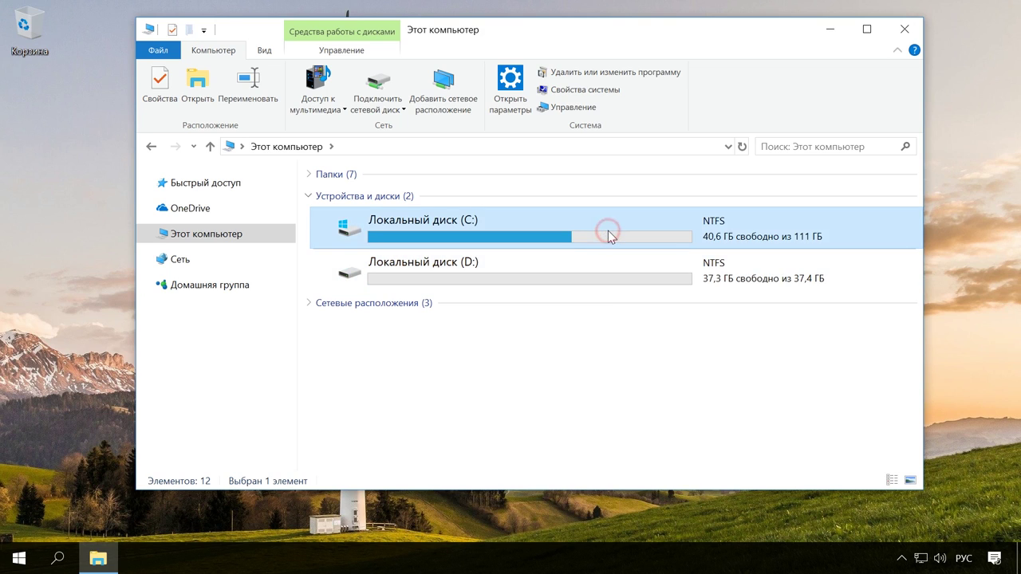
pyautogui.click(905, 28)
# - Reopen Disk Management and select the unallocated area on Disk 1
pyautogui.rightClick(21, 557)
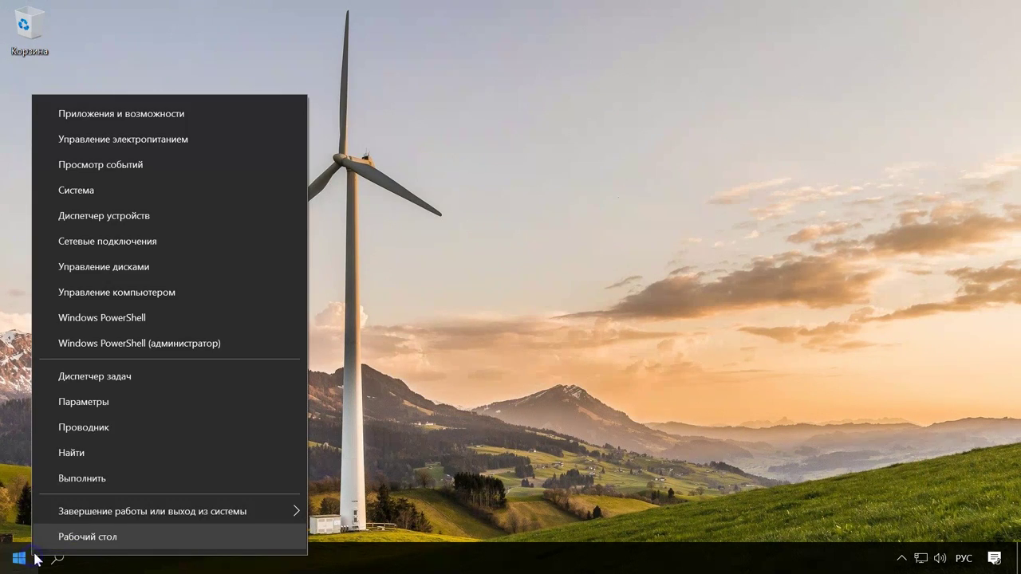
pyautogui.click(162, 266)
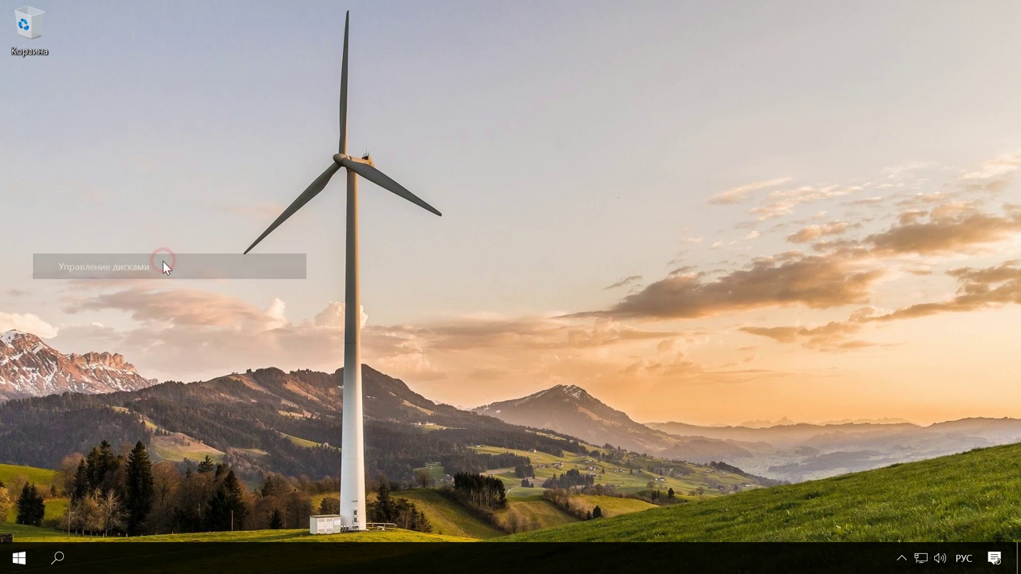
pyautogui.moveTo(371, 80); pyautogui.dragTo(476, 41)
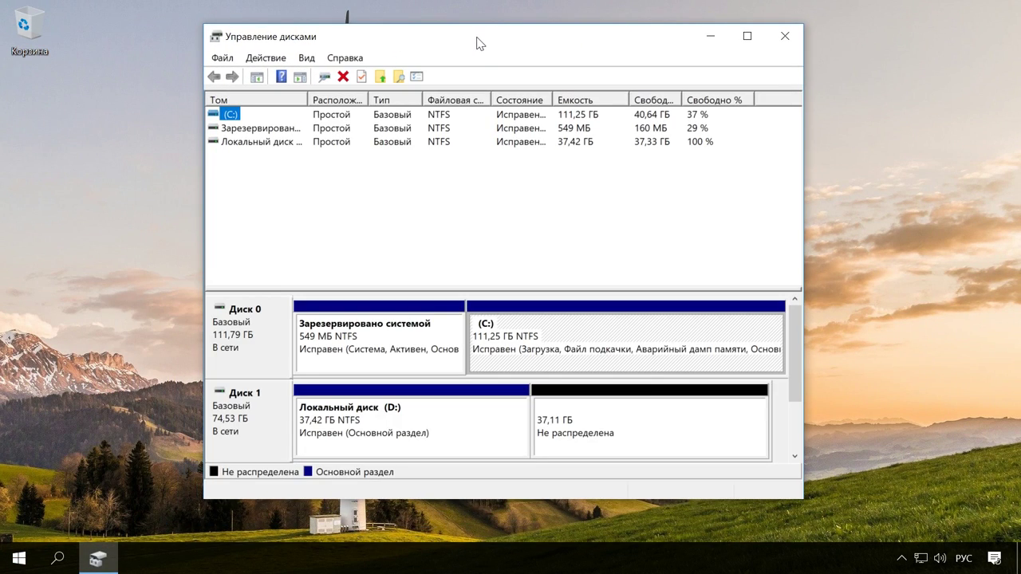
pyautogui.click(650, 421)
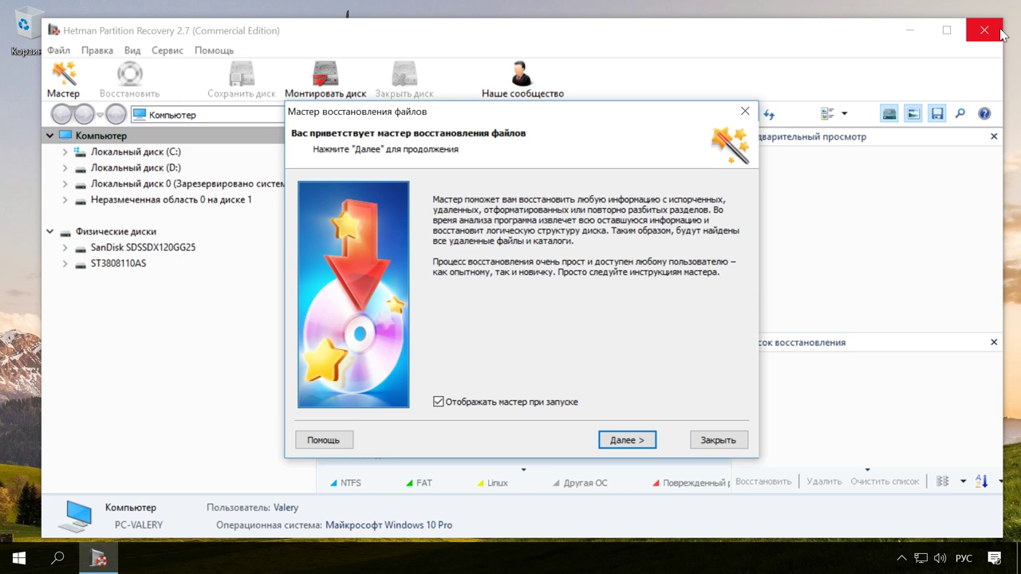
# - Dismiss the file recovery wizard in Hetman Partition Recovery and select the Физические диски group
pyautogui.click(744, 111)
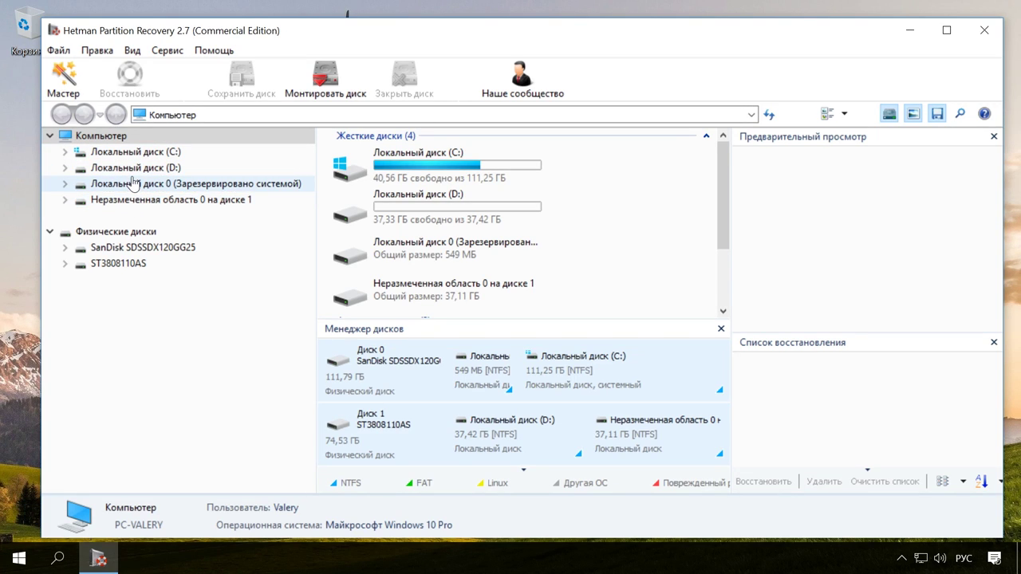
pyautogui.click(135, 232)
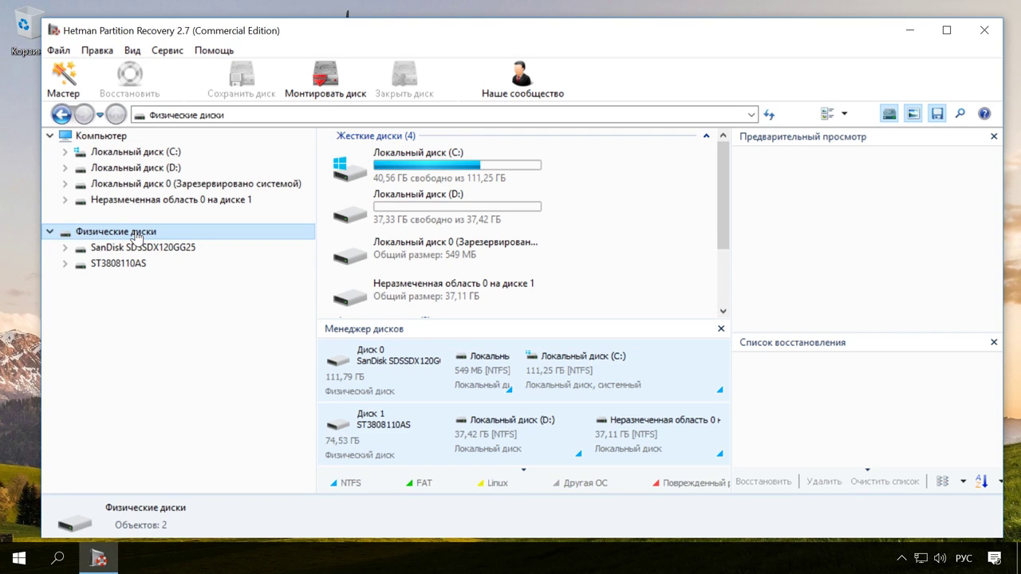
# - Look up the disk holding the unallocated area in Disk Management and select the matching Диск 1 (ST3808110AS) in Hetman Partition Recovery
pyautogui.rightClick(22, 557)
pyautogui.click(139, 269)
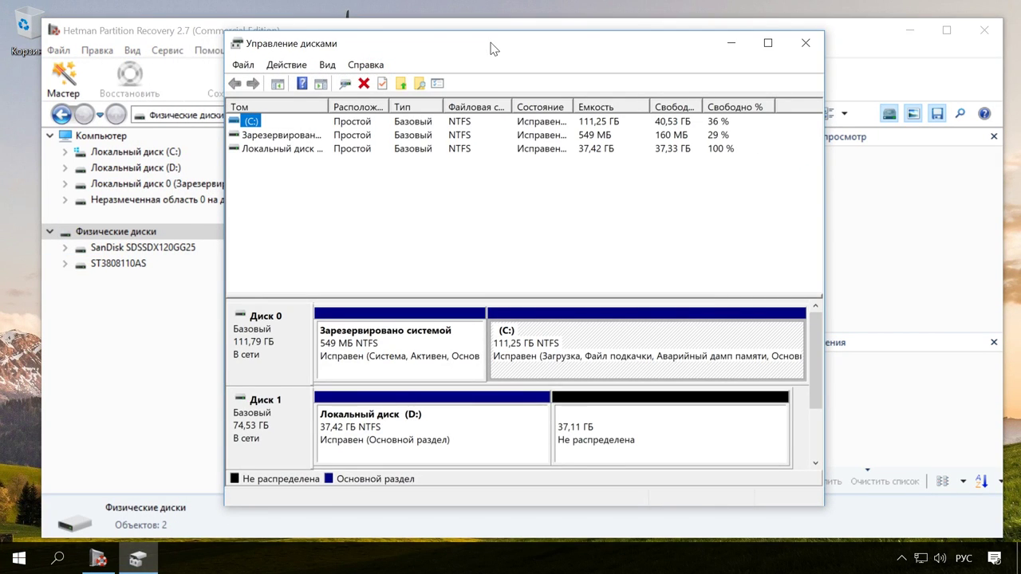
pyautogui.click(286, 431)
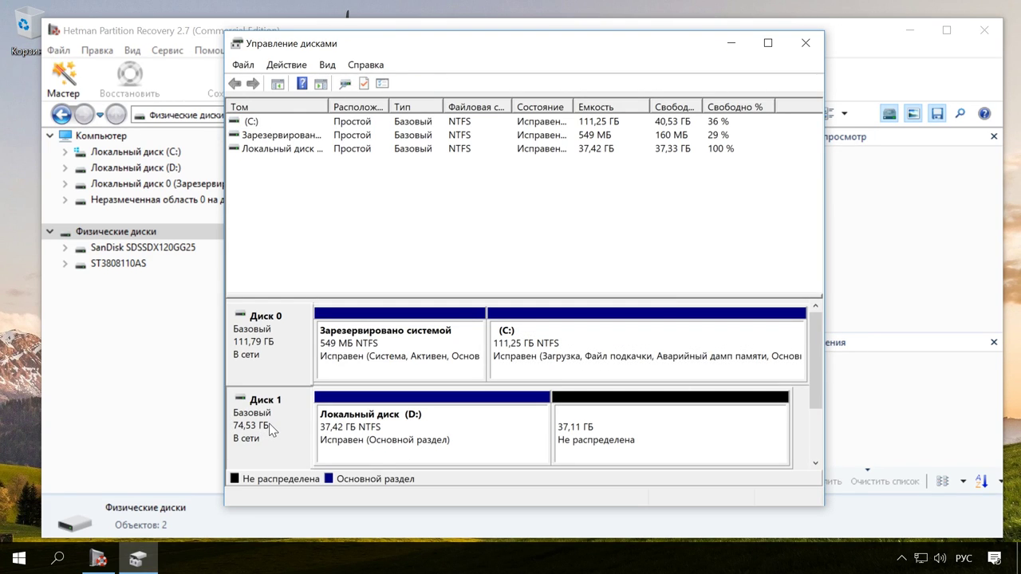
pyautogui.click(806, 43)
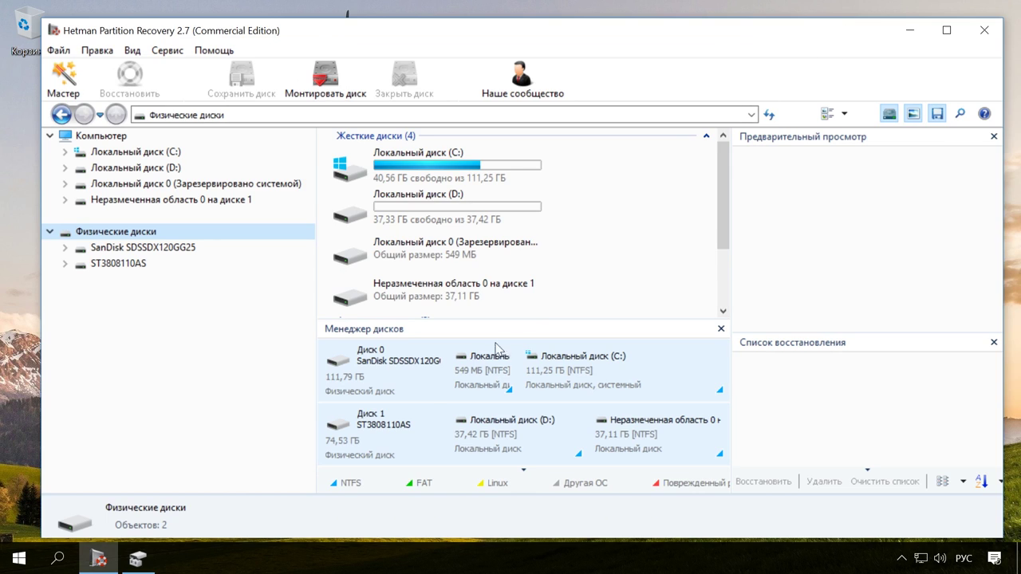
pyautogui.click(364, 439)
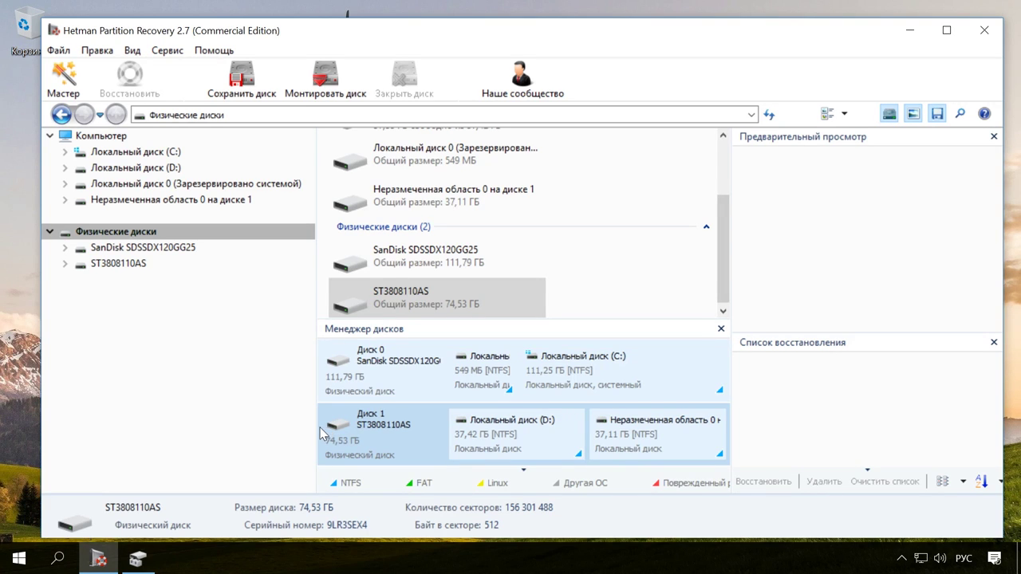
# - Run a full analysis of physical disk ST3808110AS with NTFS, FAT and deep analysis enabled, and finish the wizard
pyautogui.doubleClick(128, 268)
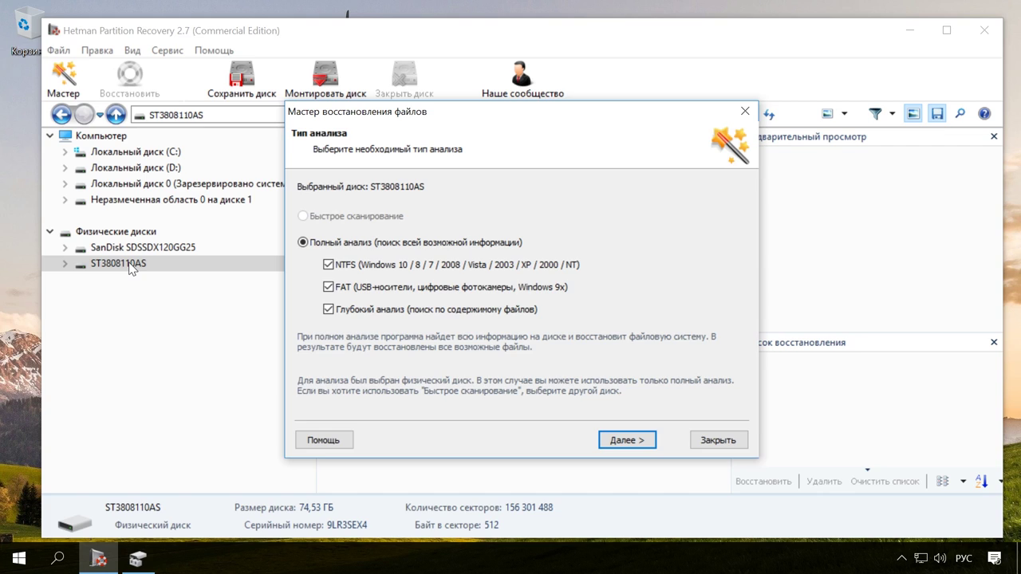
pyautogui.click(627, 440)
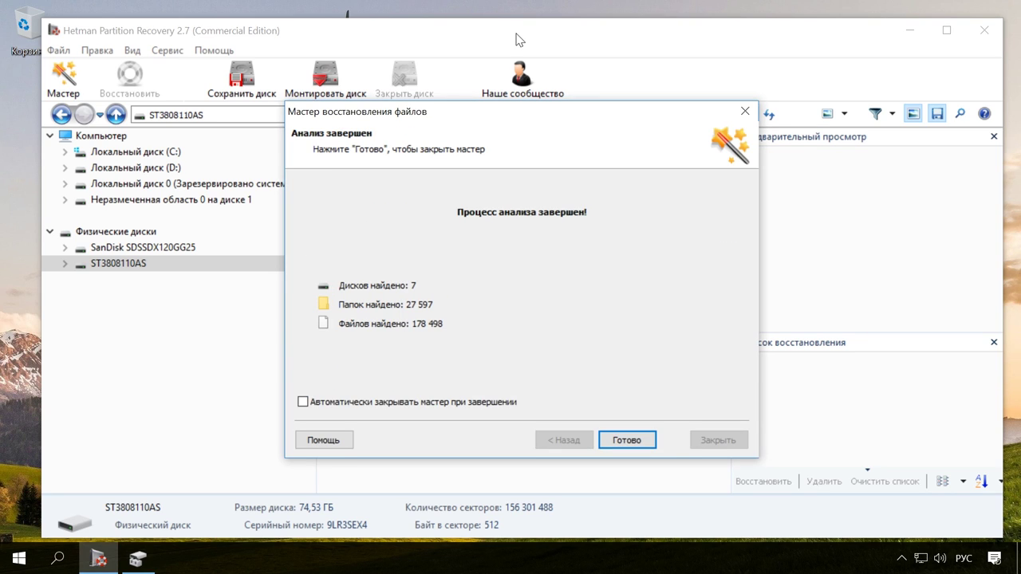
pyautogui.click(626, 440)
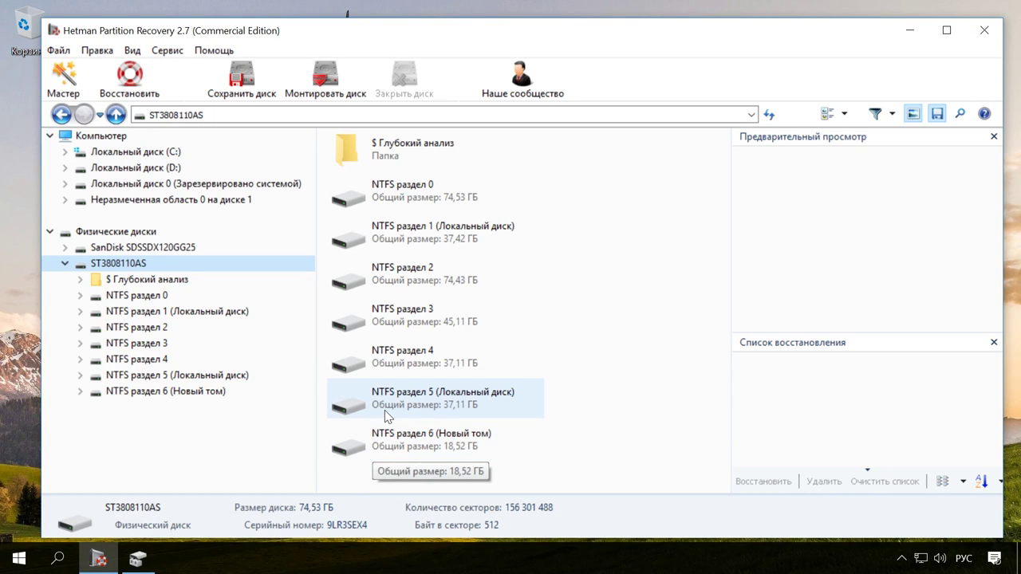
# - Open the recovered partition NTFS раздел 5 (Локальный диск) to list its folders
pyautogui.click(513, 399)
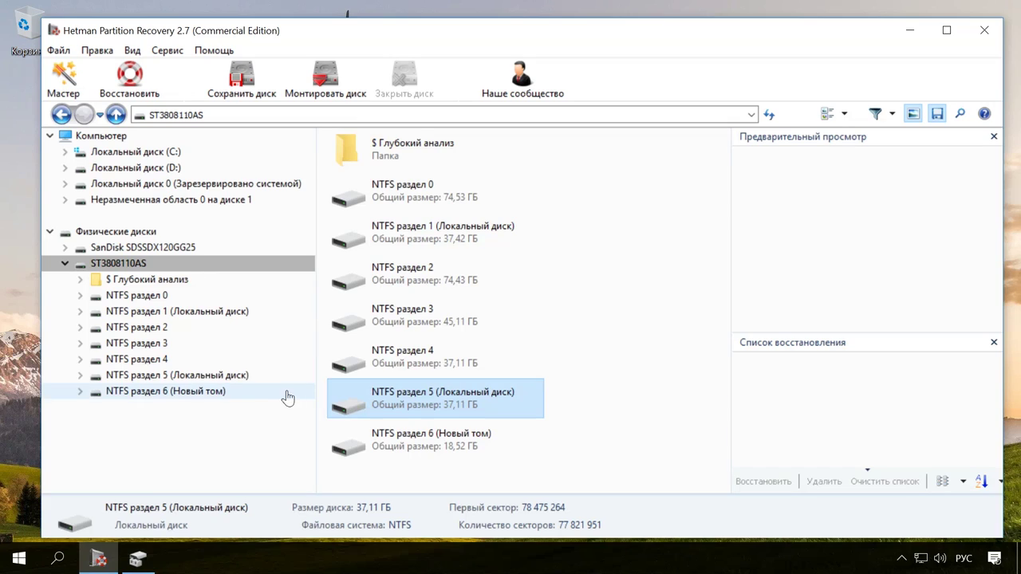
pyautogui.click(231, 377)
pyautogui.scroll(3, 231, 381)
pyautogui.scroll(-2, 231, 382)
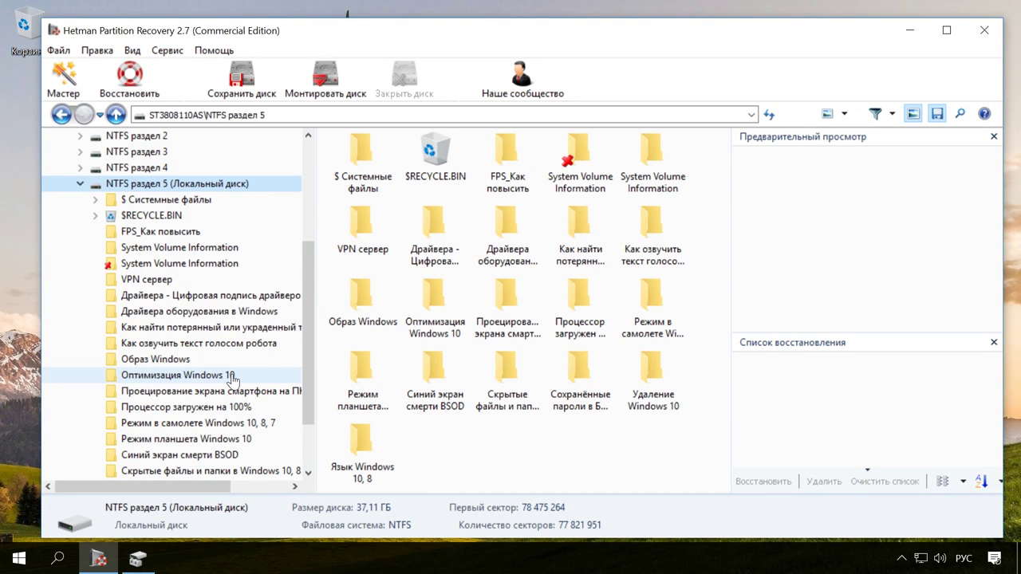
# - Preview pic.png, pic.psd, the Word document and the MP4 video in the VPN сервер folder
pyautogui.click(162, 281)
pyautogui.click(509, 164)
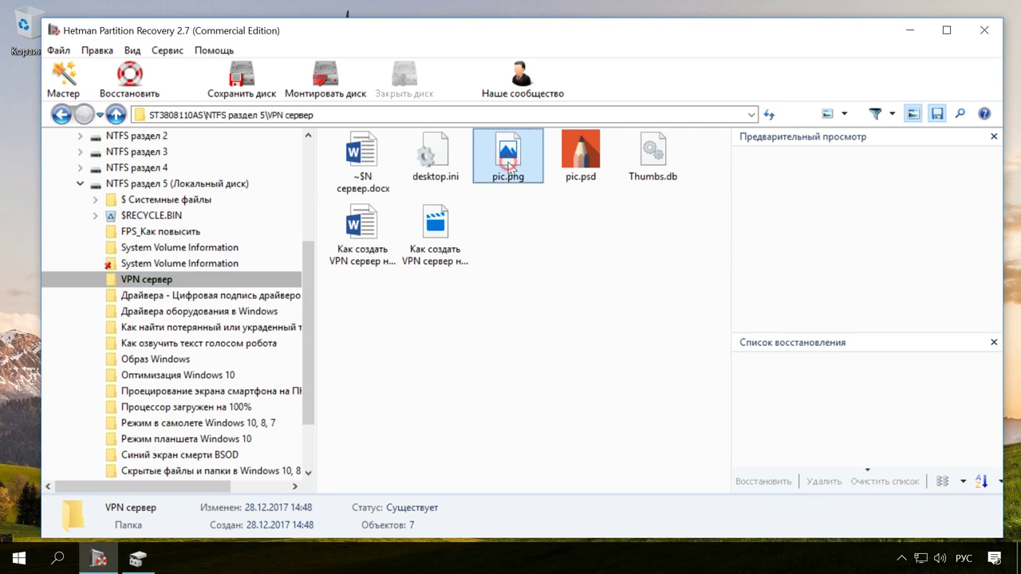
pyautogui.click(577, 160)
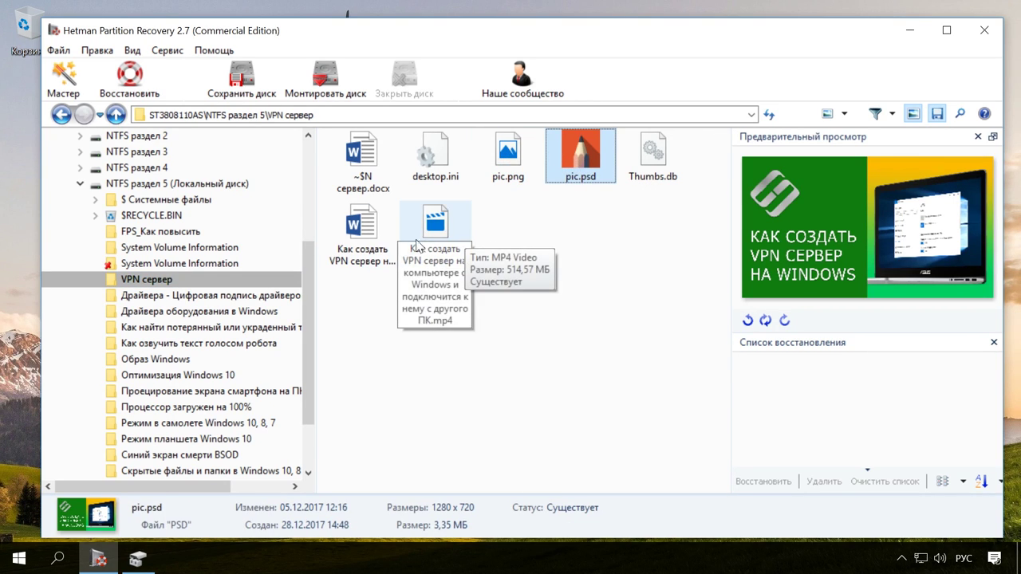
pyautogui.click(362, 228)
pyautogui.click(437, 232)
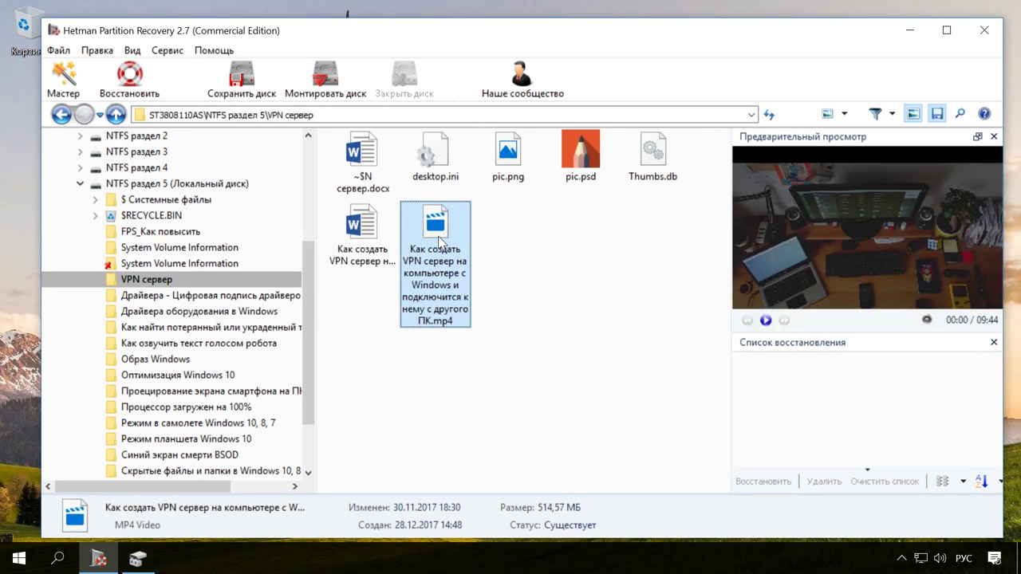
# - Preview the MP4 video in the Драйвера - Цифровая подпись драйверов folder, pause it, and return to NTFS раздел 5
pyautogui.click(268, 297)
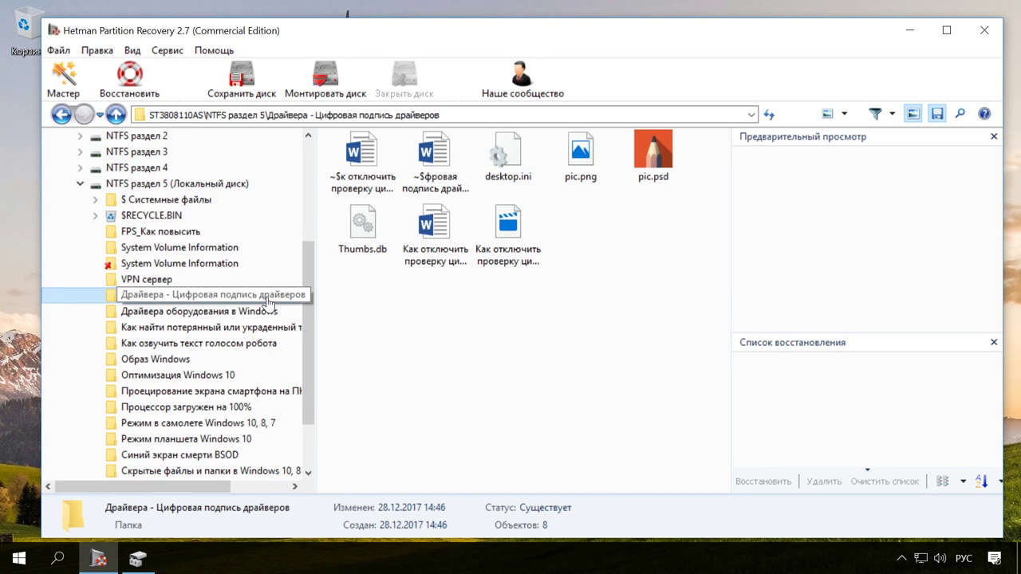
pyautogui.click(430, 267)
pyautogui.click(499, 241)
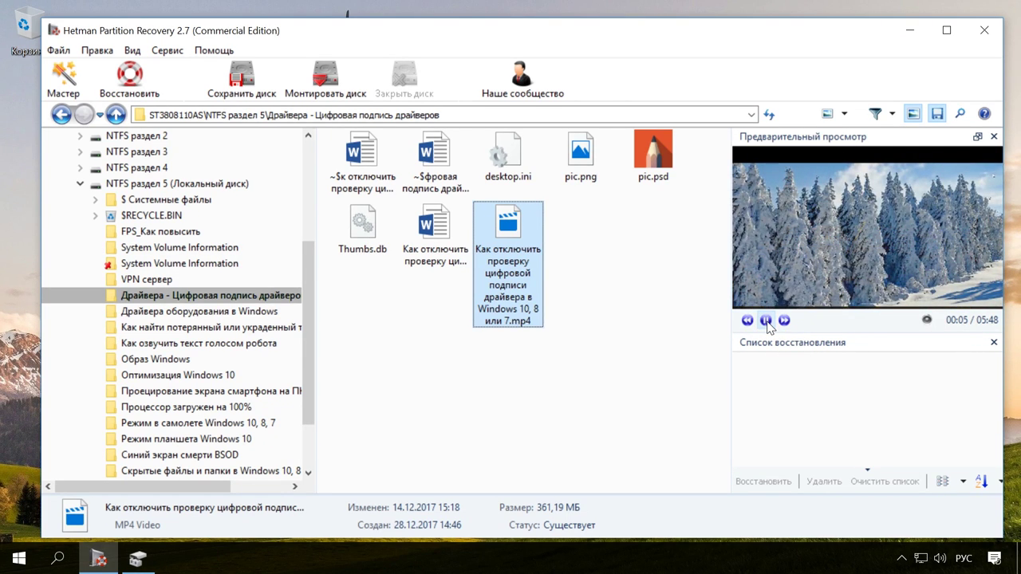
pyautogui.click(766, 320)
pyautogui.click(205, 189)
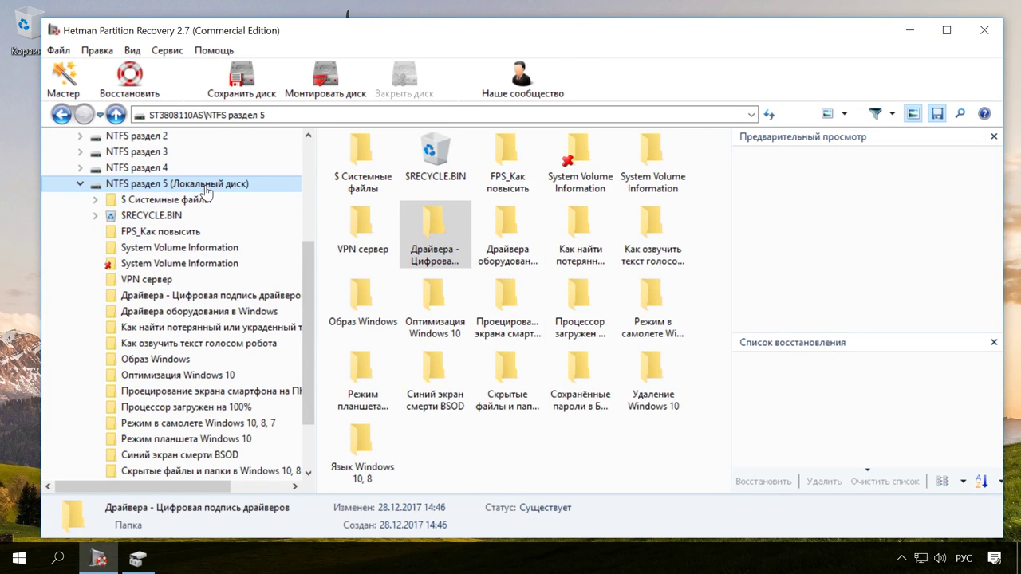
# - Recover the VPN сервер, both Драйвера, Как найти потерянный and Как озвучить текст folders to hard disk, into folder 1 on the desktop
pyautogui.keyDown('ctrl'); pyautogui.click(360, 227); pyautogui.keyUp('ctrl')
pyautogui.keyDown('ctrl'); pyautogui.click(496, 230); pyautogui.keyUp('ctrl')
pyautogui.keyDown('ctrl'); pyautogui.click(575, 228); pyautogui.keyUp('ctrl')
pyautogui.keyDown('ctrl'); pyautogui.click(634, 229); pyautogui.keyUp('ctrl')
pyautogui.click(136, 78)
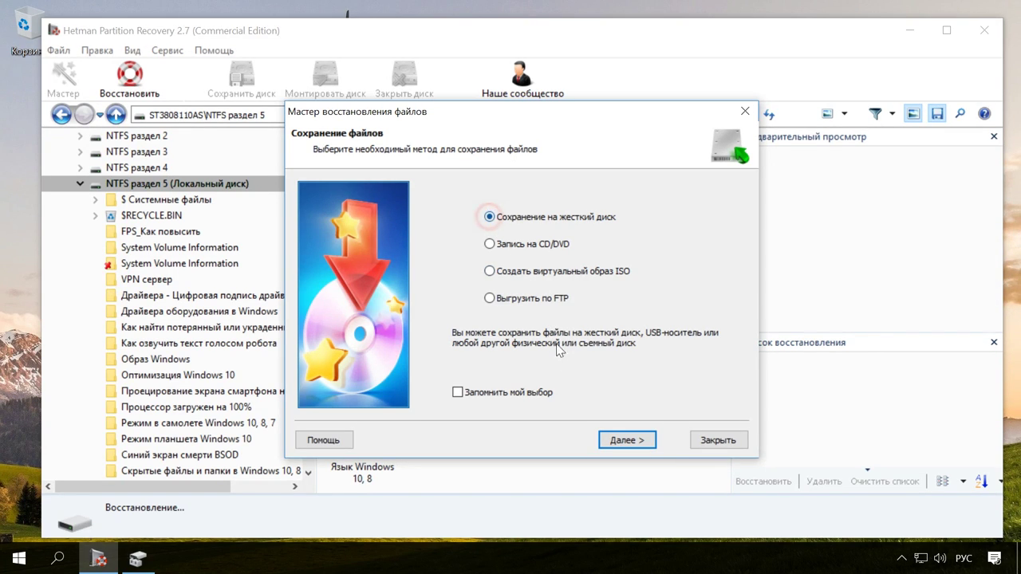
pyautogui.click(624, 440)
pyautogui.click(534, 227)
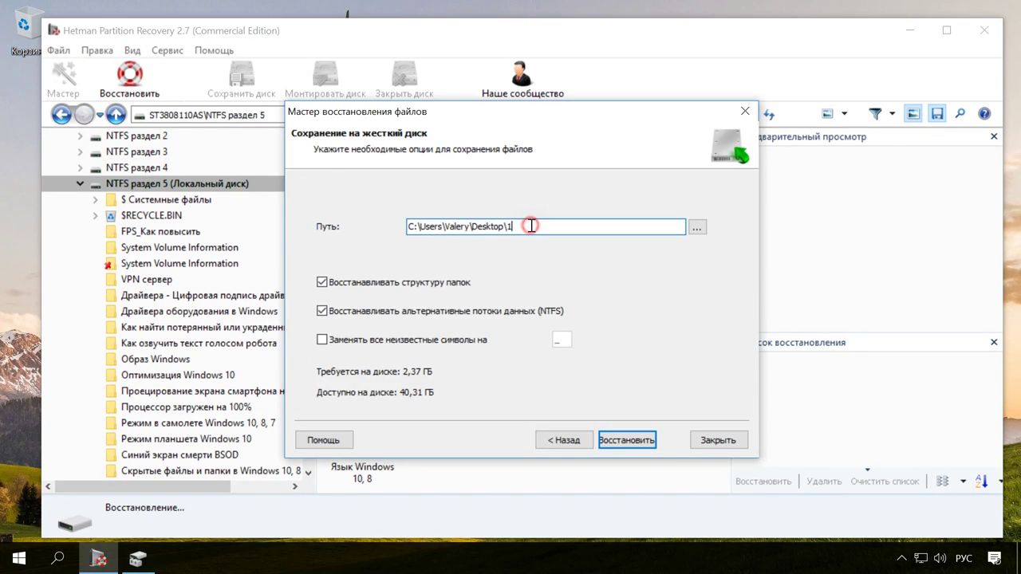
pyautogui.click(623, 442)
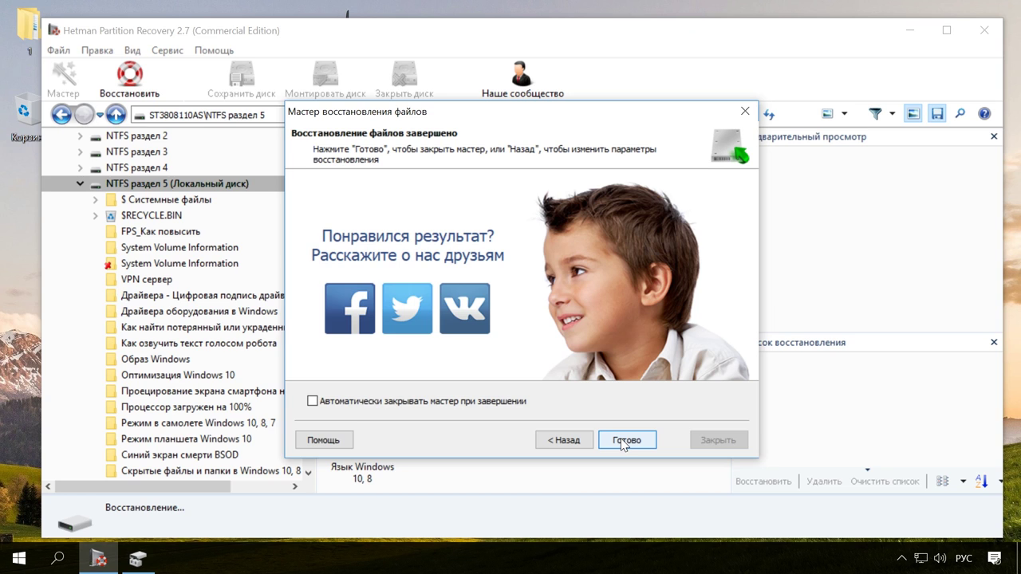
pyautogui.click(626, 440)
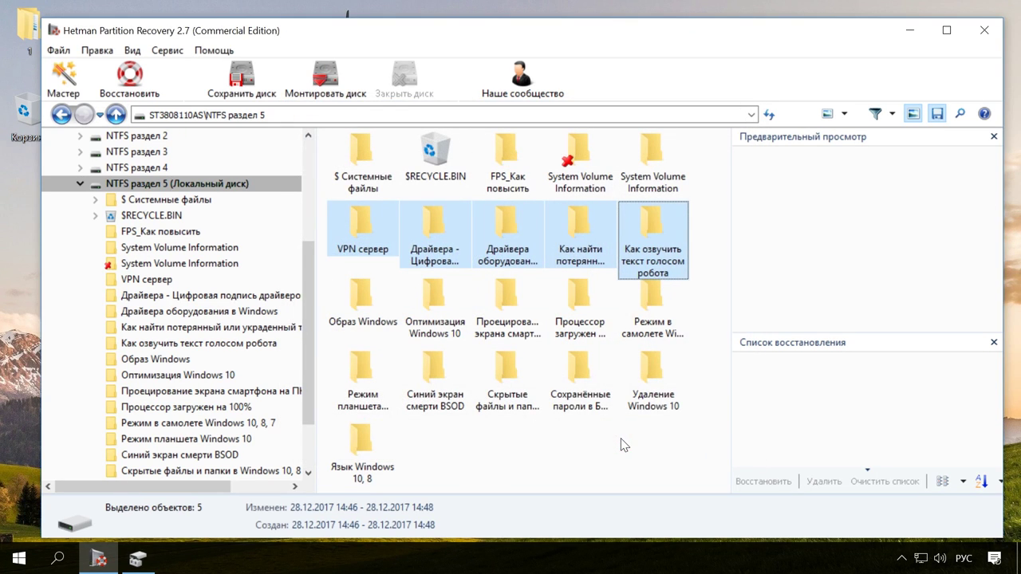
# - Minimize the recovery program, open the VPN сервер folder in desktop folder 1, and check the recovered pic.png image
pyautogui.click(909, 30)
pyautogui.click(804, 43)
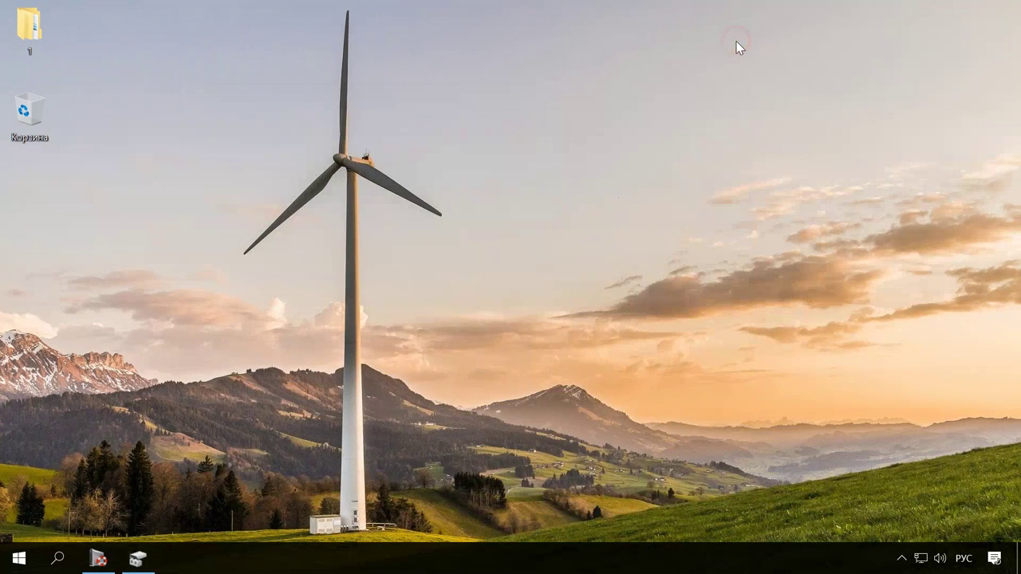
pyautogui.doubleClick(32, 30)
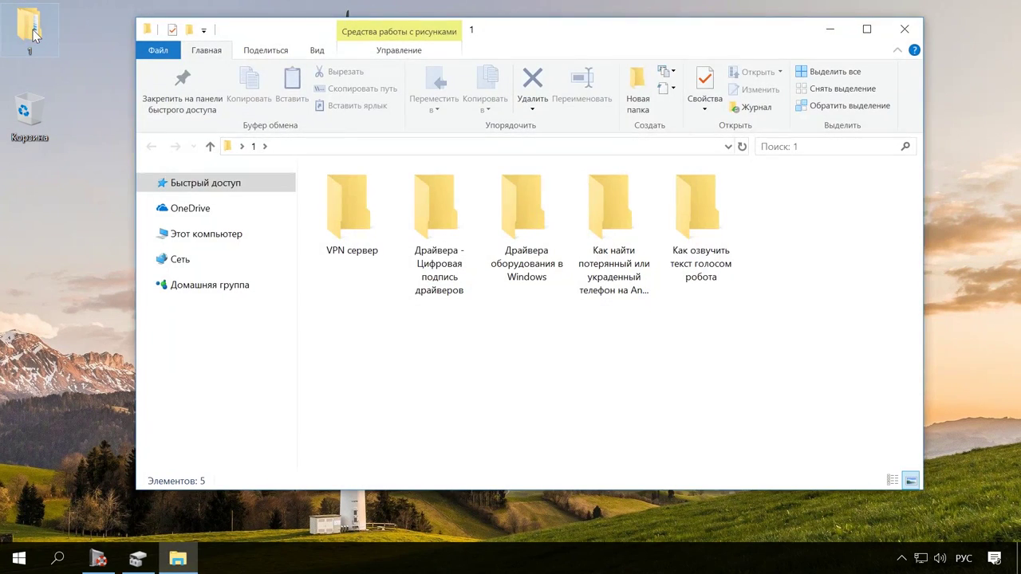
pyautogui.doubleClick(360, 231)
pyautogui.doubleClick(362, 230)
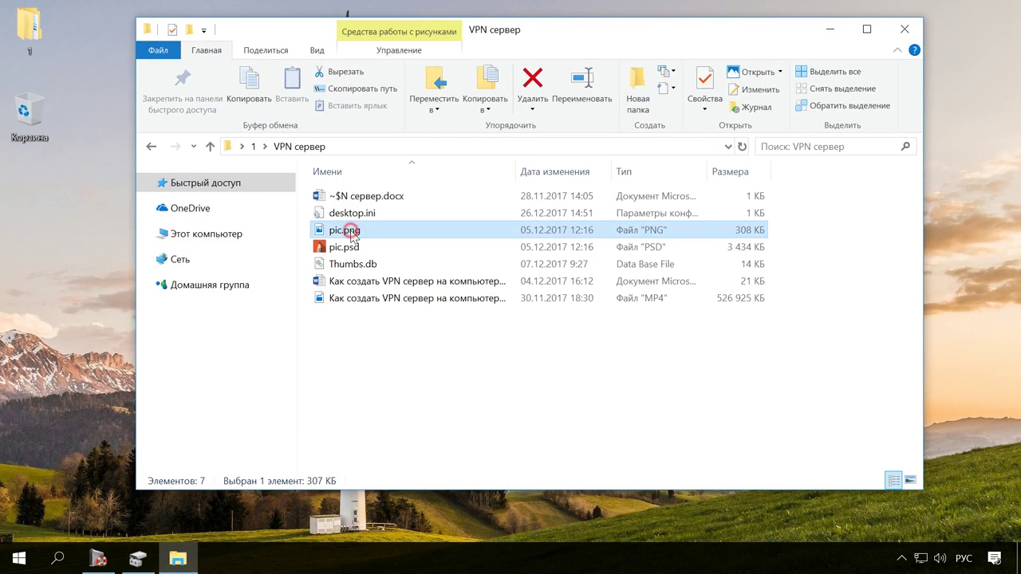
pyautogui.click(1002, 14)
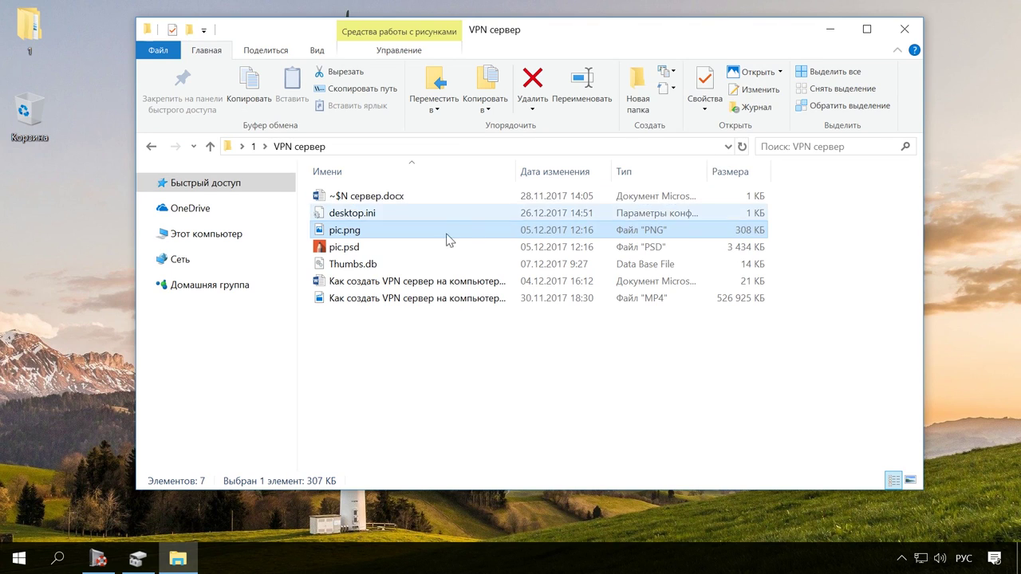
# - Check the recovered VPN server Word document, close it, and return to folder 1 before closing the folder window
pyautogui.doubleClick(339, 282)
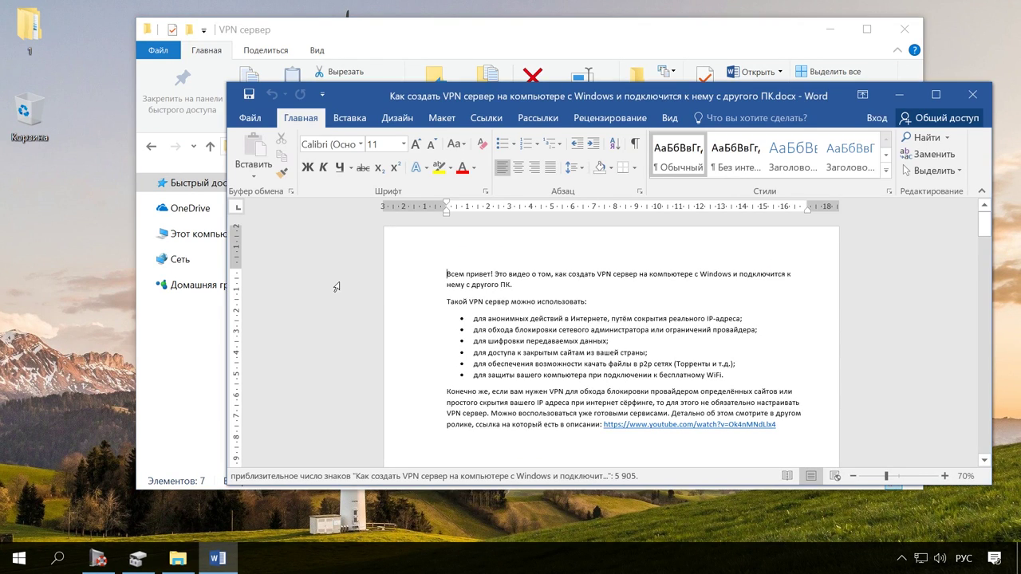
pyautogui.click(968, 96)
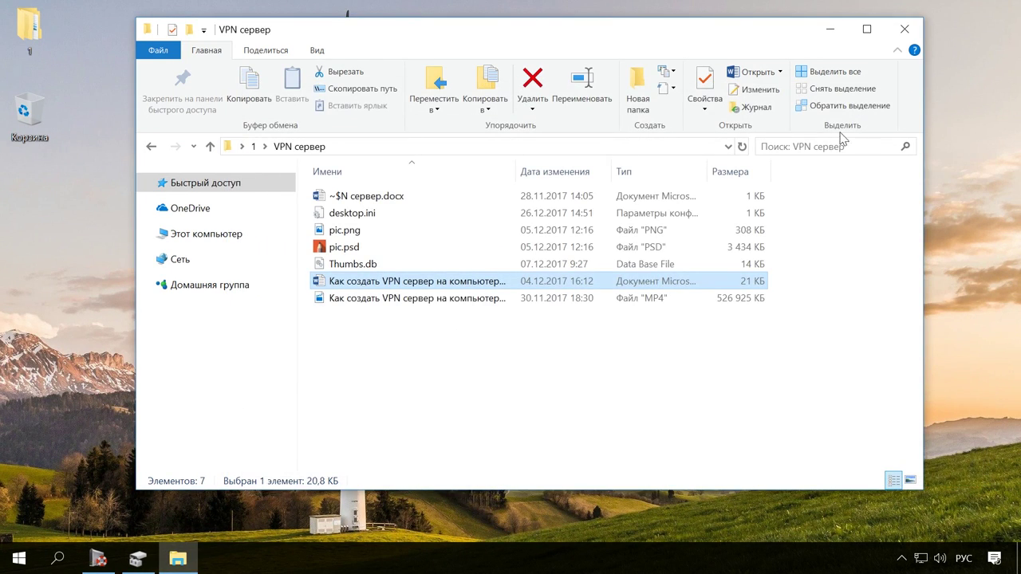
pyautogui.click(210, 147)
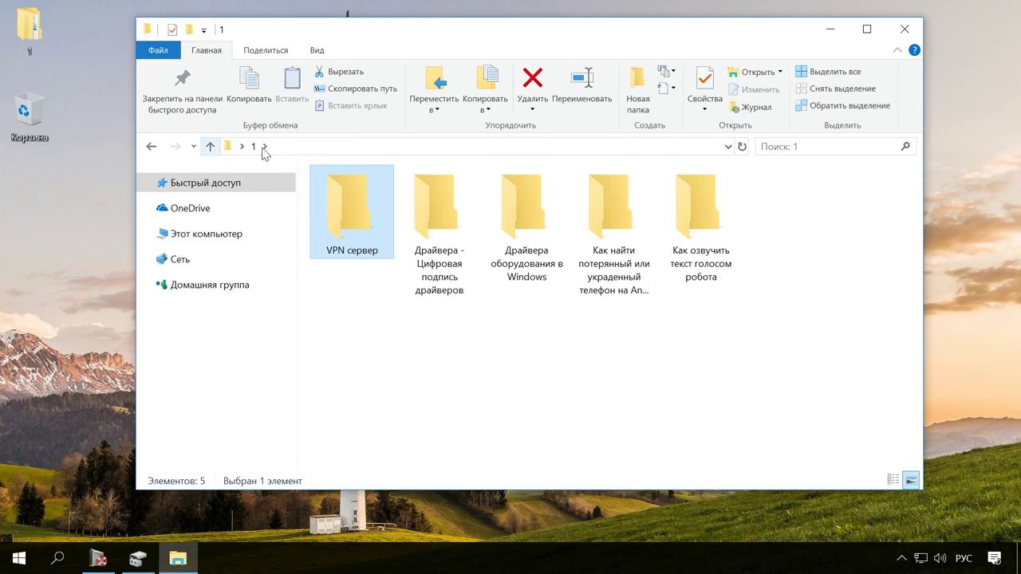
pyautogui.click(904, 32)
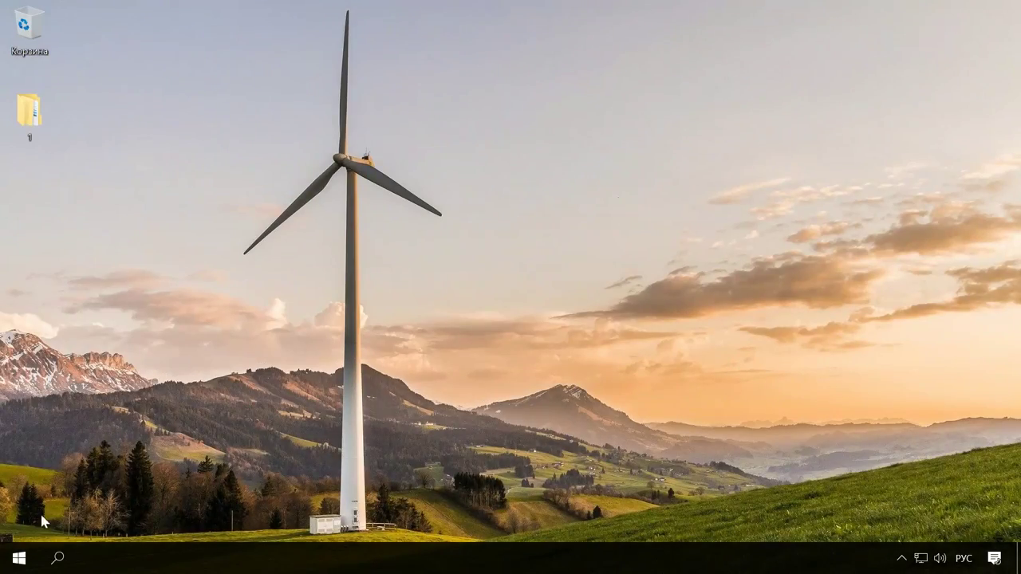
# - Open Disk Management and enlarge the graphical disk view to show both disks
pyautogui.press('super+x')
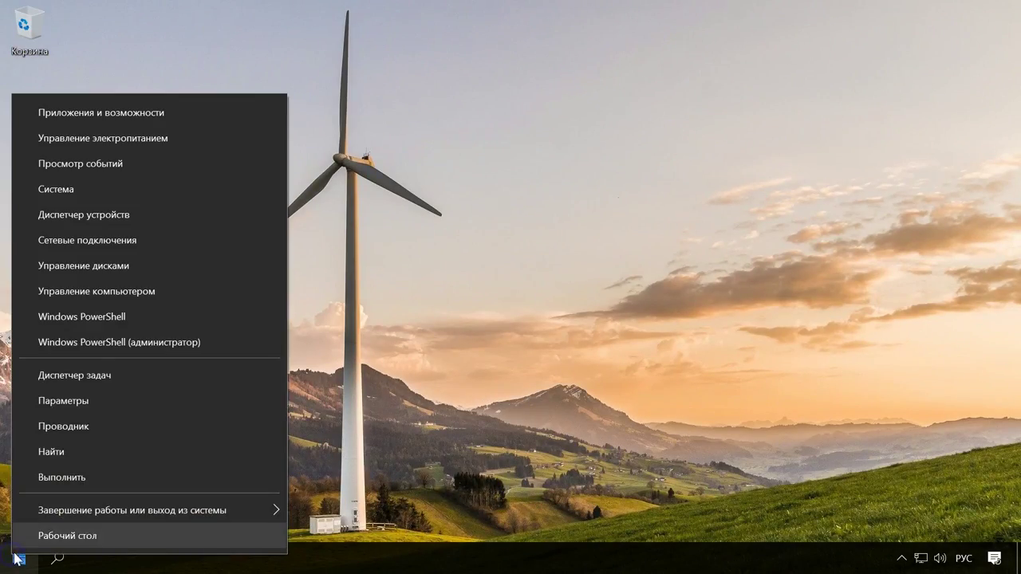
pyautogui.click(112, 274)
pyautogui.moveTo(341, 80); pyautogui.dragTo(427, 42)
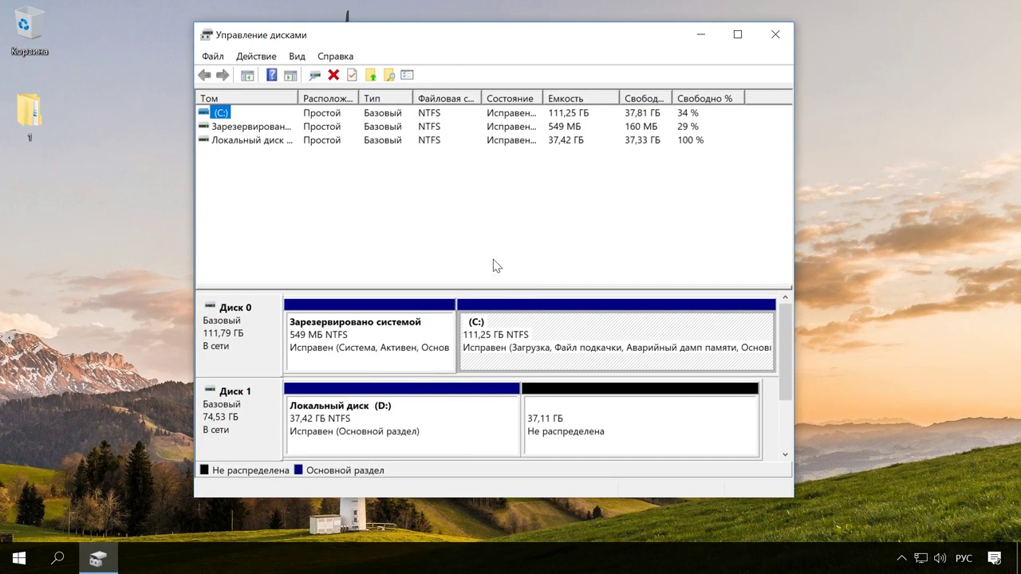
pyautogui.moveTo(499, 286); pyautogui.dragTo(499, 186)
# - View the New Simple Volume wizard for the unallocated area on disk 1 and close it without creating a volume
pyautogui.click(610, 323)
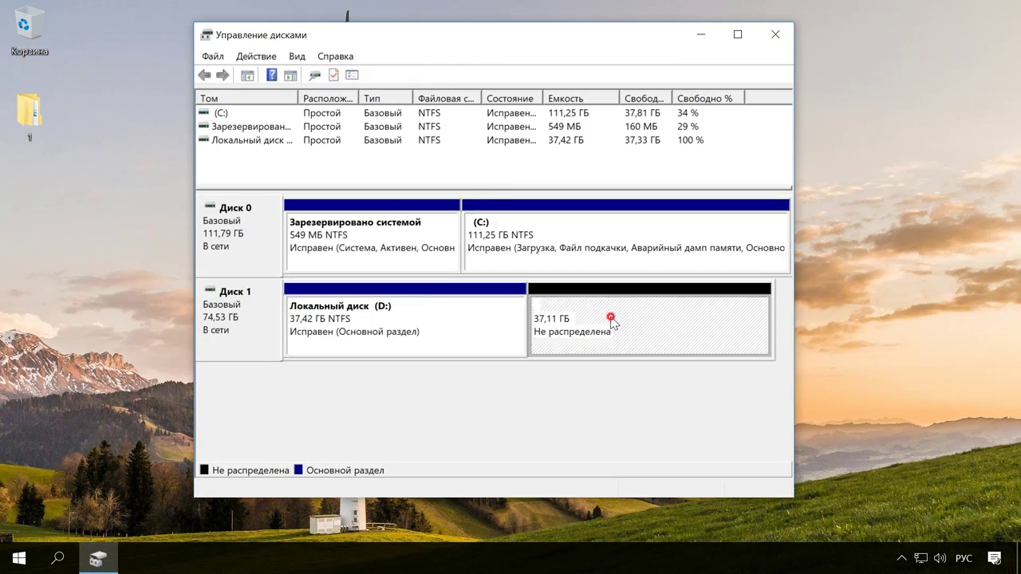
pyautogui.rightClick(610, 323)
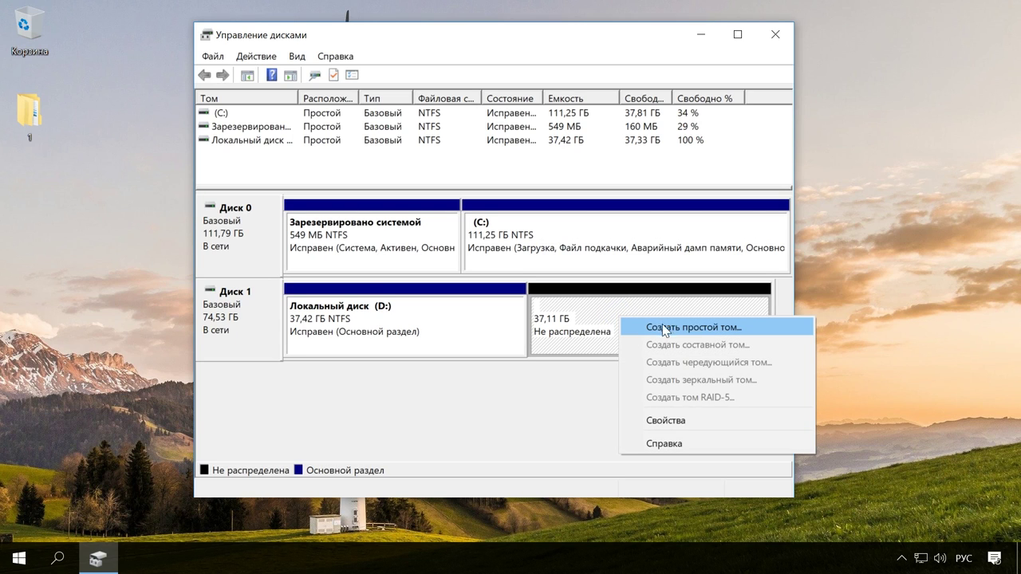
pyautogui.click(757, 329)
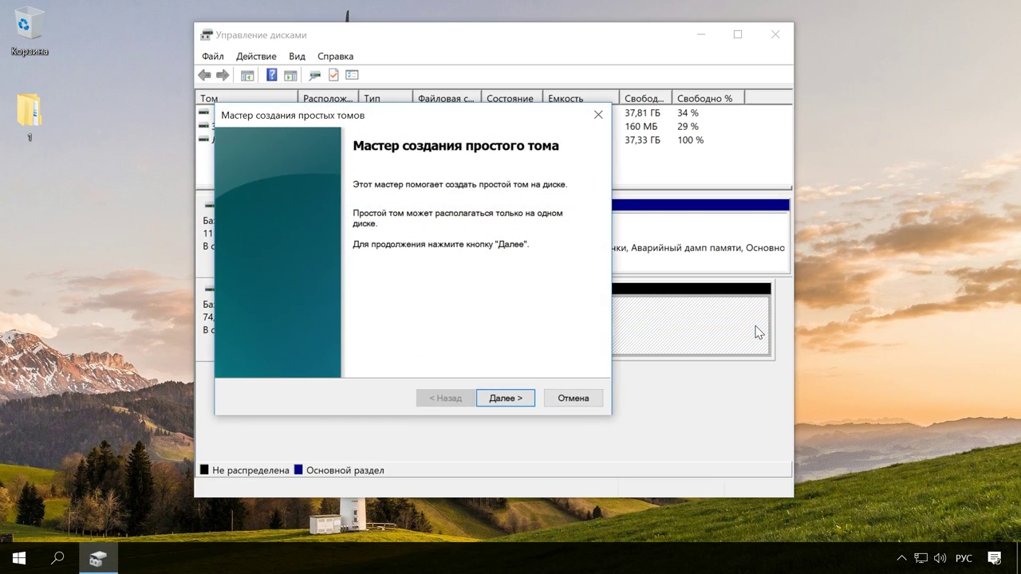
pyautogui.moveTo(456, 124); pyautogui.dragTo(537, 122)
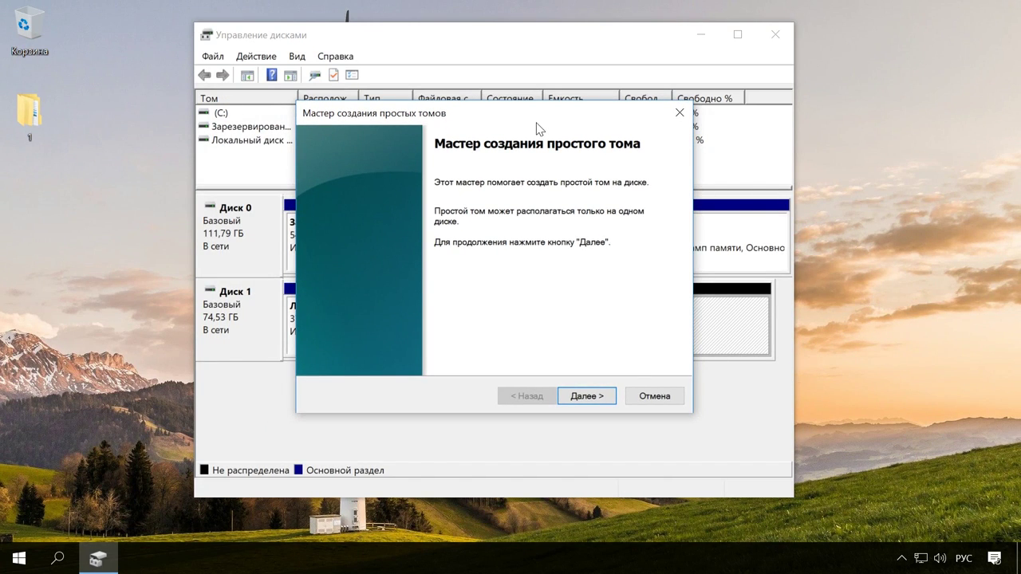
pyautogui.click(677, 112)
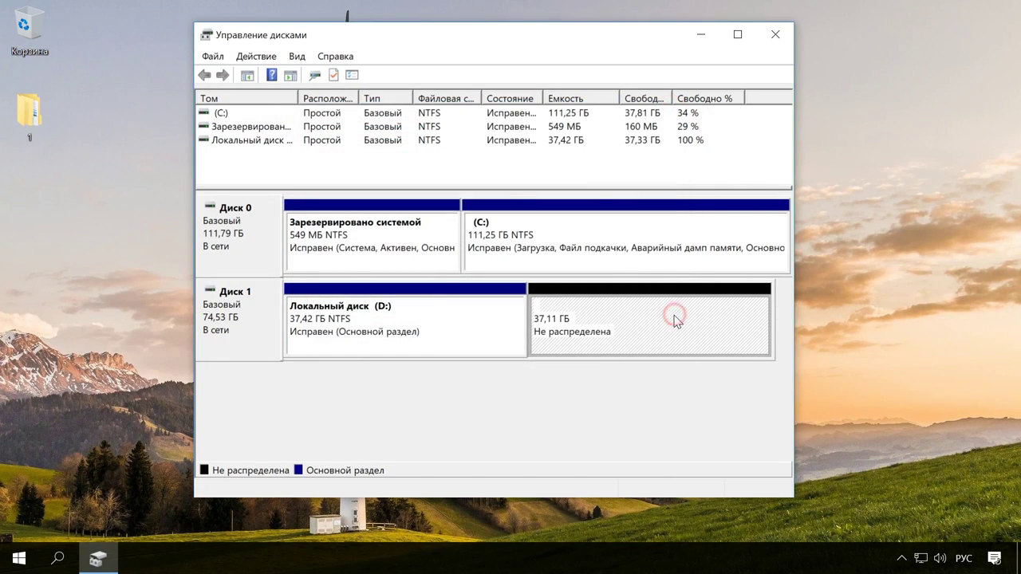
# - Open the Extend Volume wizard for volume Локальный диск (D:) on disk 1 and move its window aside
pyautogui.click(385, 323)
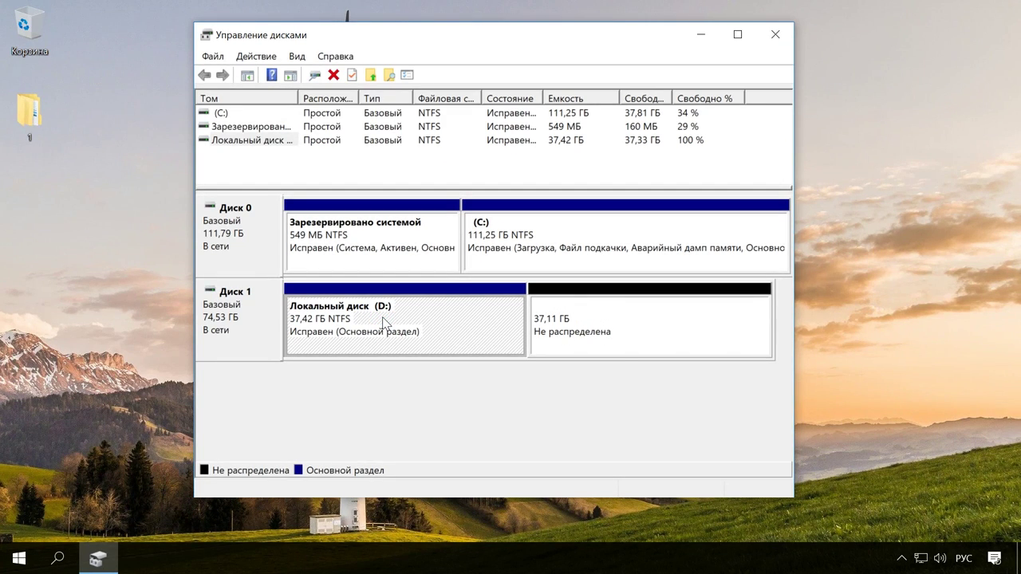
pyautogui.rightClick(384, 323)
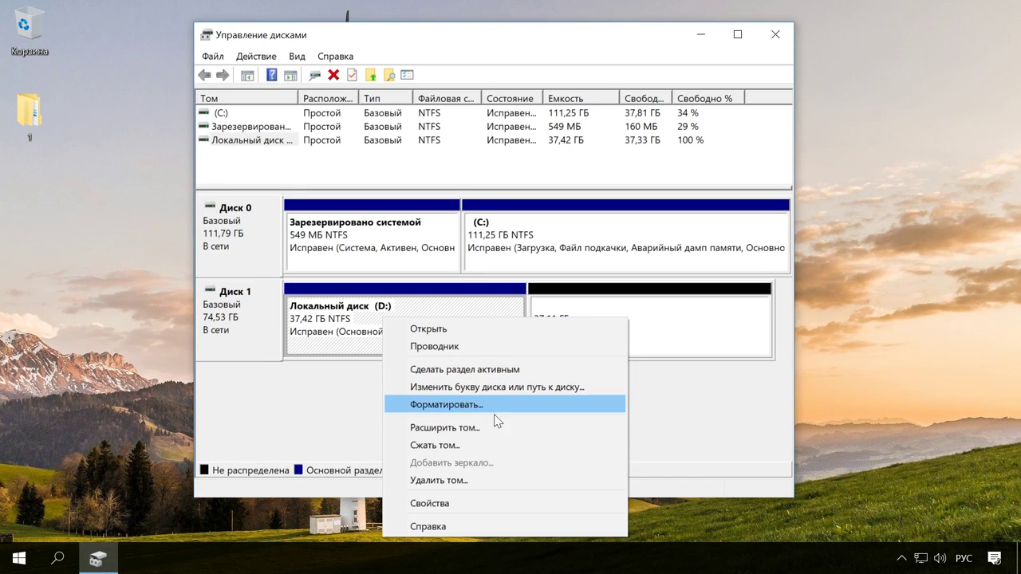
pyautogui.click(540, 428)
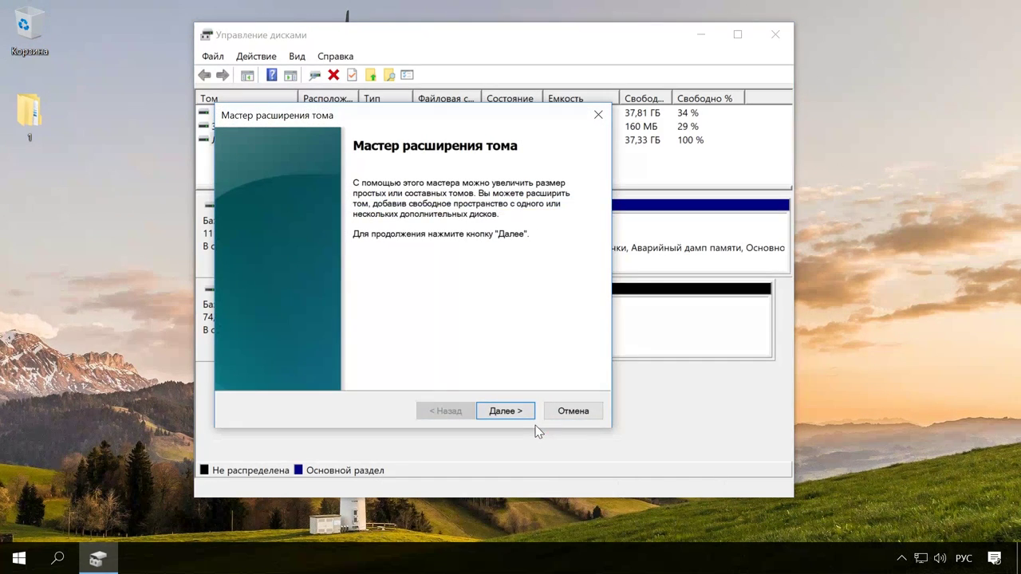
pyautogui.moveTo(470, 117); pyautogui.dragTo(563, 106)
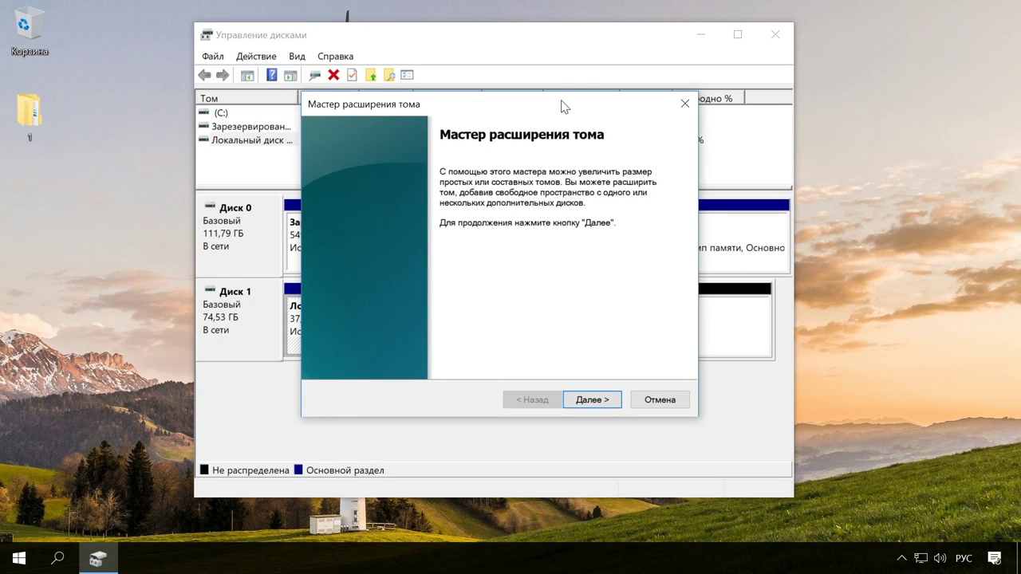